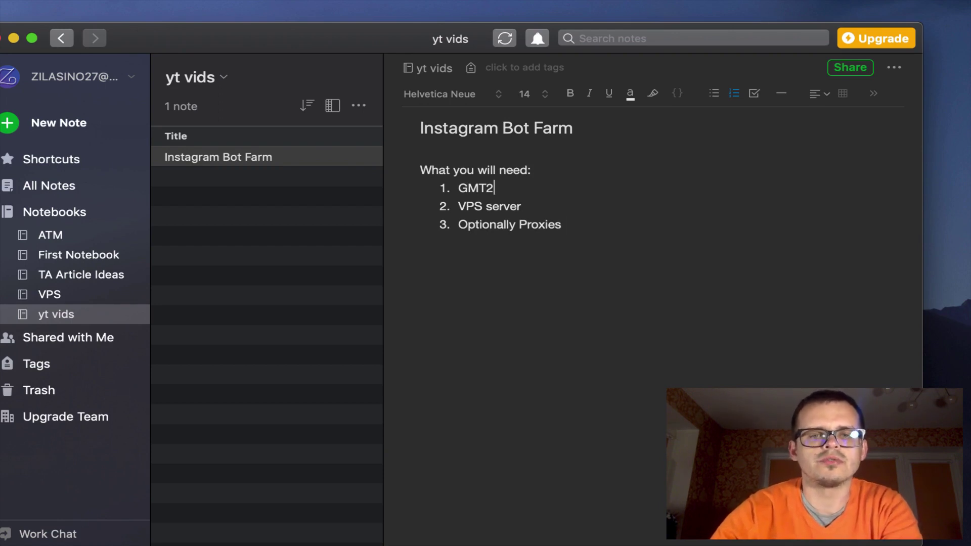
{"action": "left_click_drag", "start_coordinate": [458, 206], "coordinate": [516, 206]}
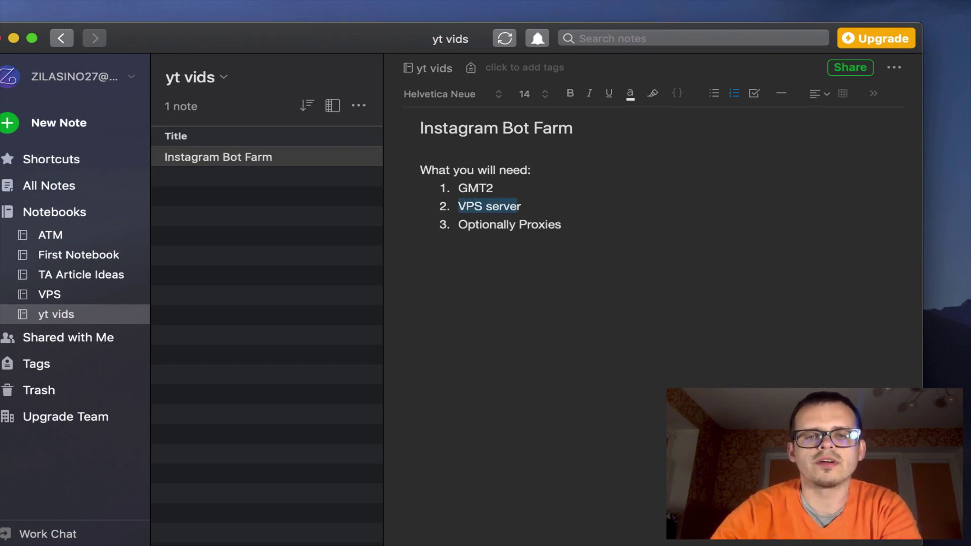
{"action": "left_click_drag", "start_coordinate": [458, 225], "coordinate": [538, 224]}
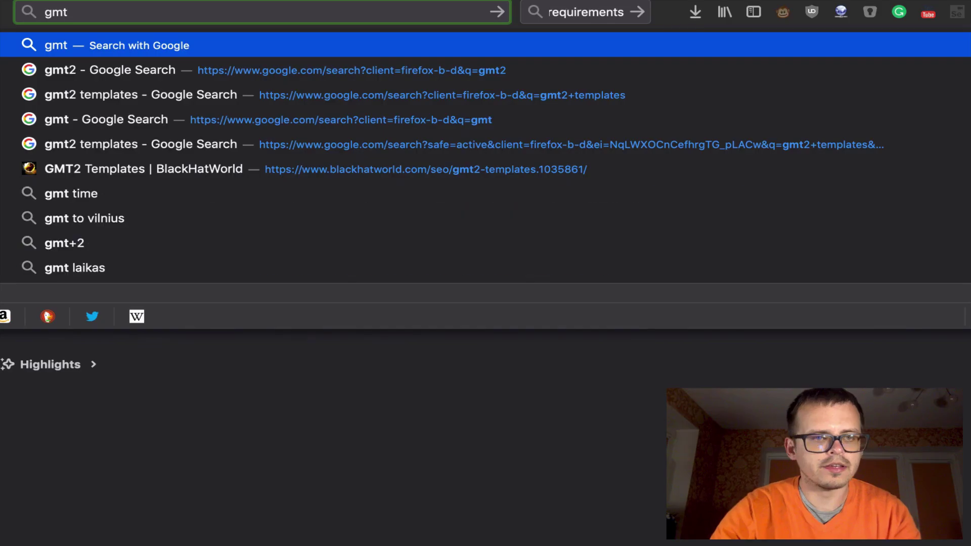
Switch to the web browser, search for gmt2, open the grammultitool.com site and look over its home page.
{"action": "type", "text": "2"}
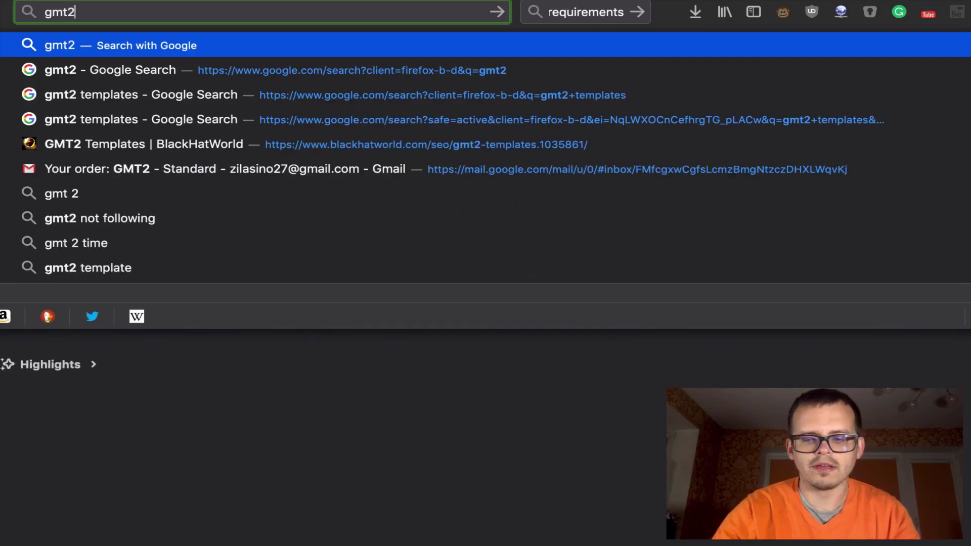
{"action": "key", "text": "Return"}
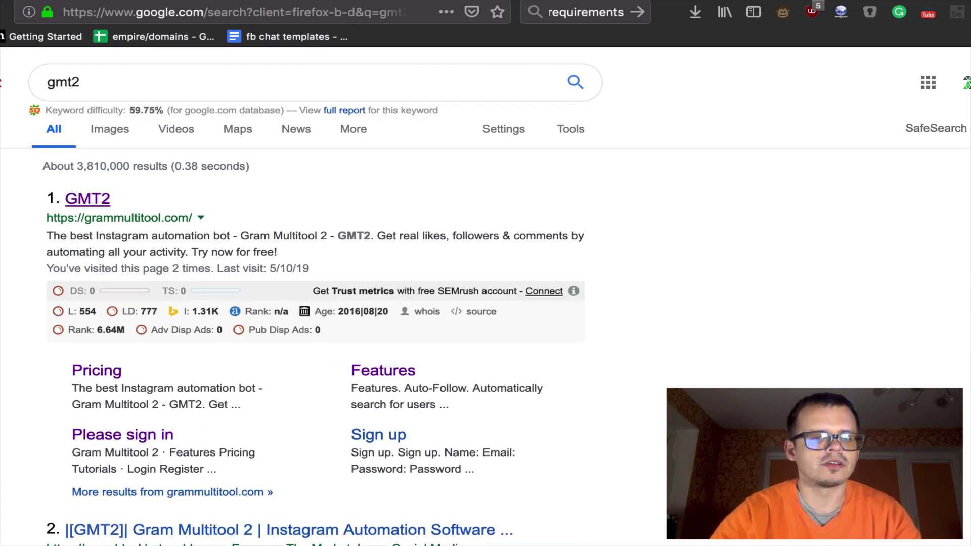
{"action": "left_click", "coordinate": [87, 198]}
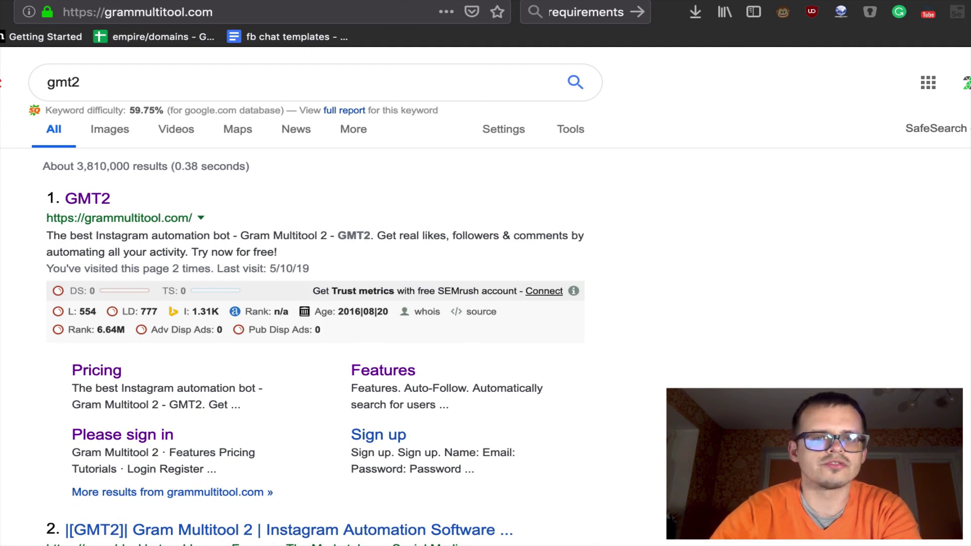
{"action": "scroll", "coordinate": [485, 293], "scroll_direction": "down", "scroll_amount": 7}
{"action": "scroll", "coordinate": [485, 294], "scroll_direction": "up", "scroll_amount": 4}
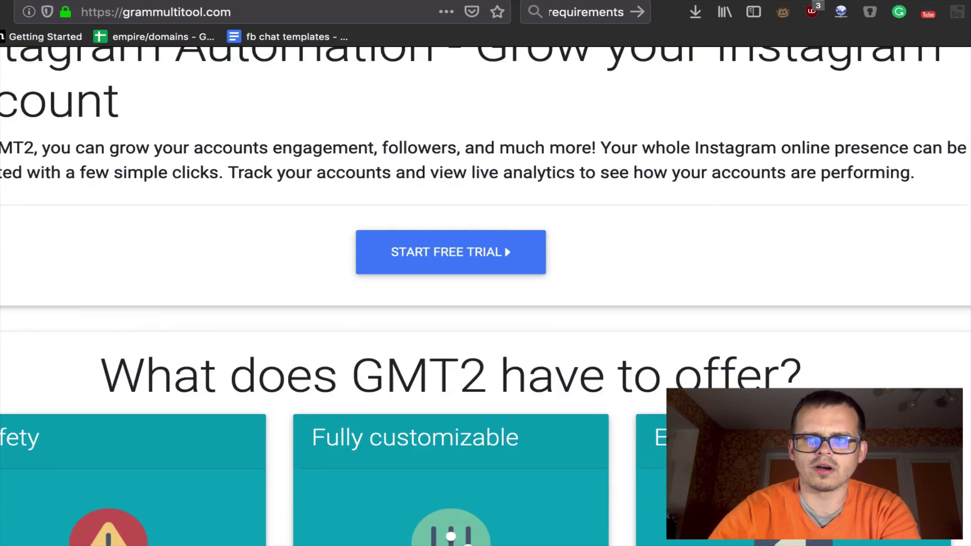
{"action": "scroll", "coordinate": [485, 293], "scroll_direction": "up", "scroll_amount": 3}
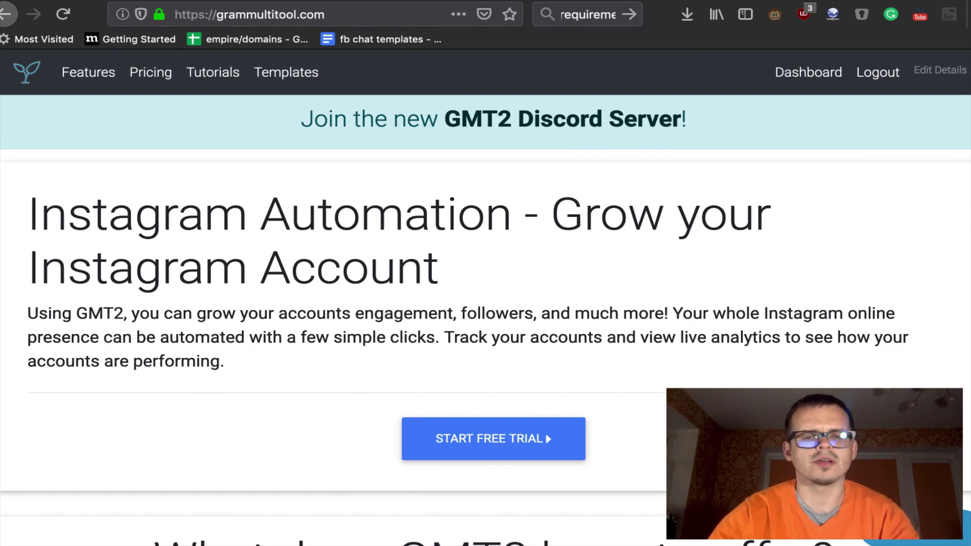
{"action": "scroll", "coordinate": [485, 297], "scroll_direction": "down", "scroll_amount": 4}
{"action": "scroll", "coordinate": [486, 297], "scroll_direction": "up", "scroll_amount": 4}
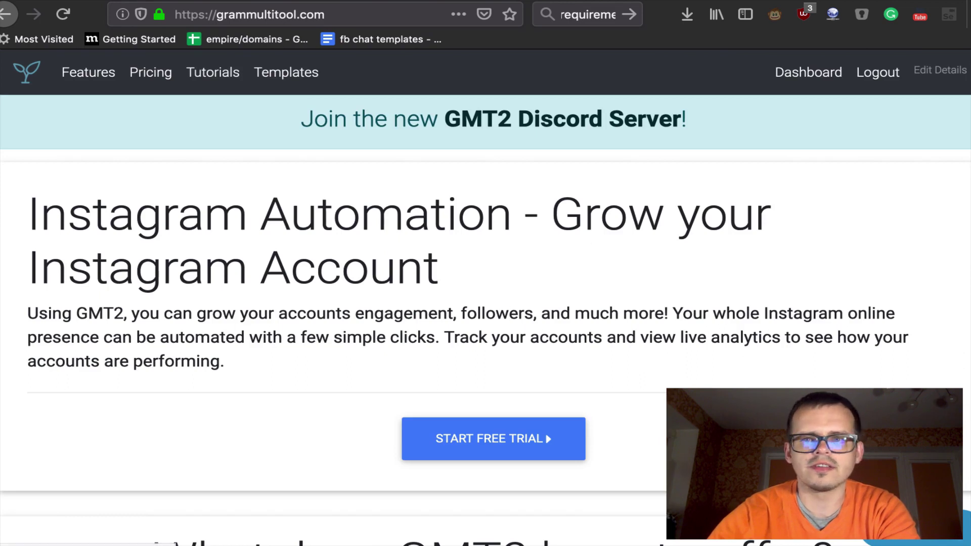
{"action": "scroll", "coordinate": [485, 297], "scroll_direction": "down", "scroll_amount": 5}
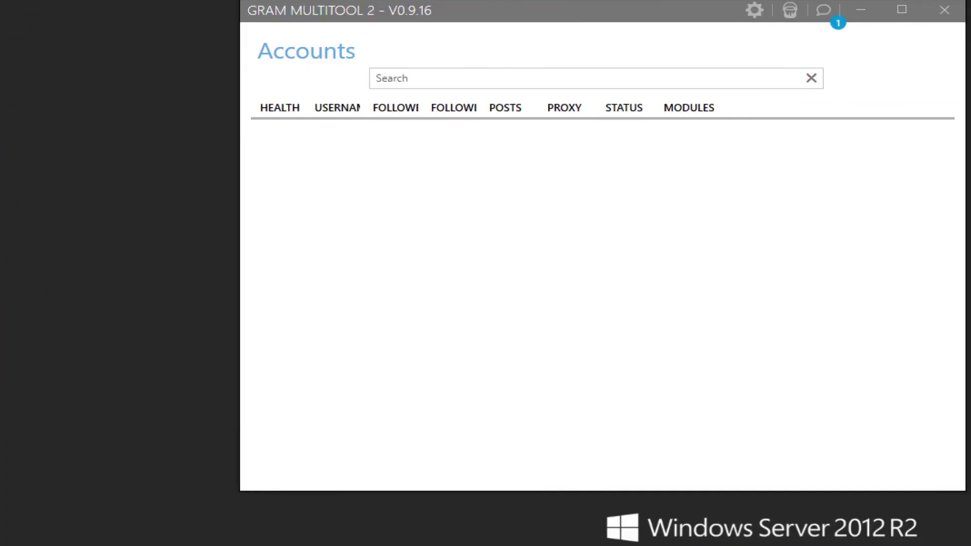
In Gram Multitool 2, add a single new account with its username and account password, leaving the proxy blank.
{"action": "right_click", "coordinate": [459, 197]}
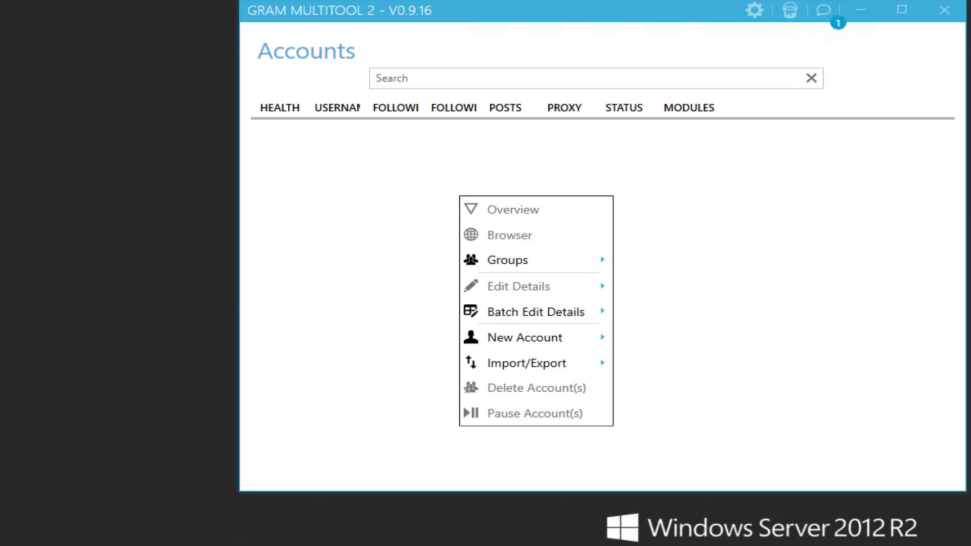
{"action": "mouse_move", "coordinate": [556, 337]}
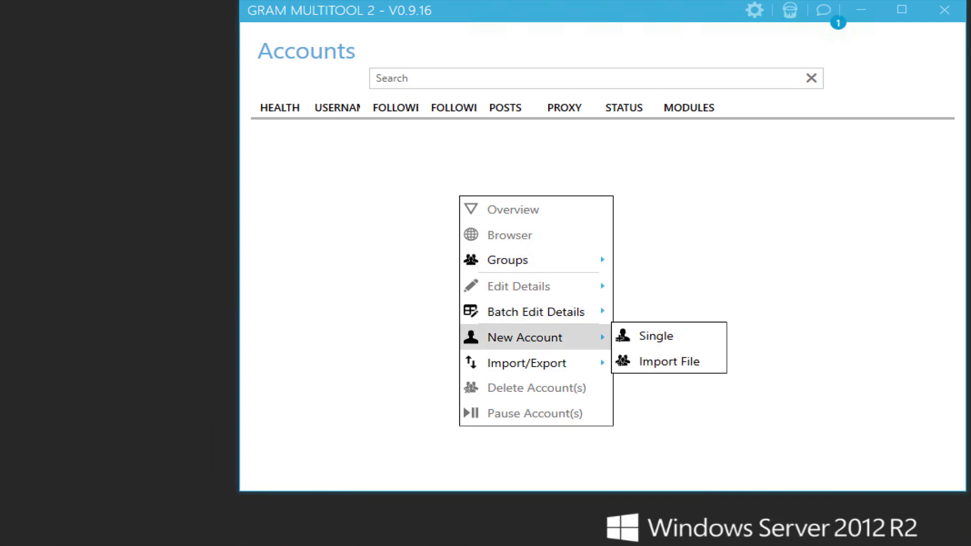
{"action": "left_click", "coordinate": [652, 336]}
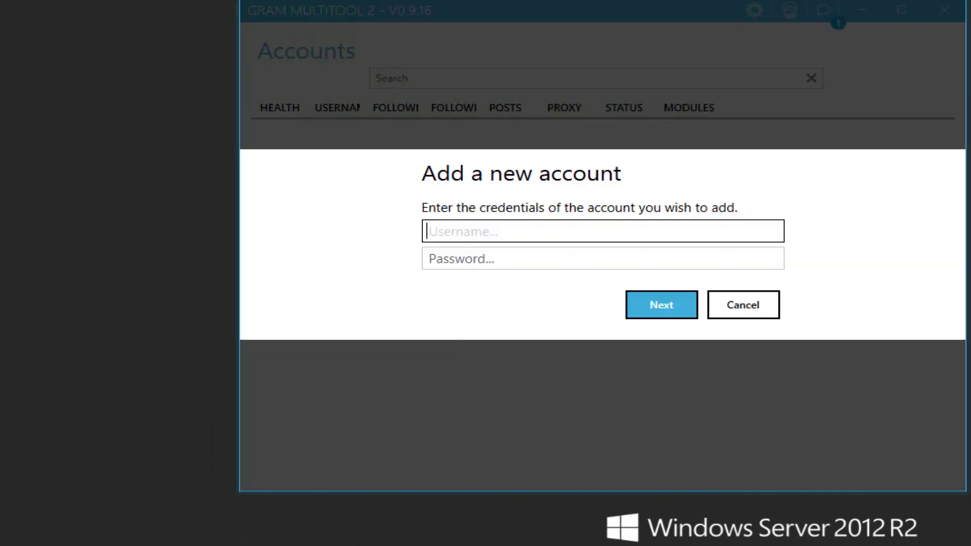
{"action": "key", "text": "ctrl+v"}
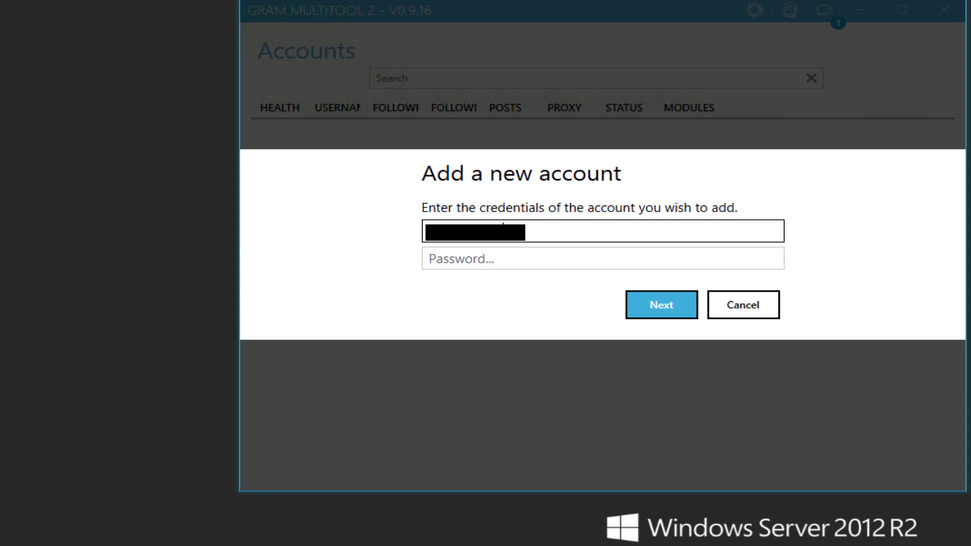
{"action": "left_click", "coordinate": [427, 258]}
{"action": "type", "text": "•••••••"}
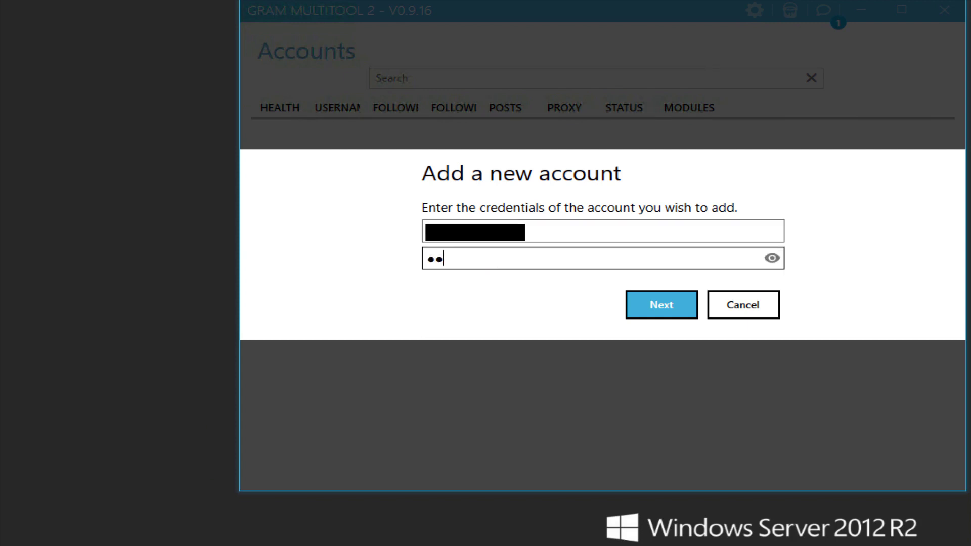
{"action": "type", "text": "••••"}
{"action": "key", "text": "Return"}
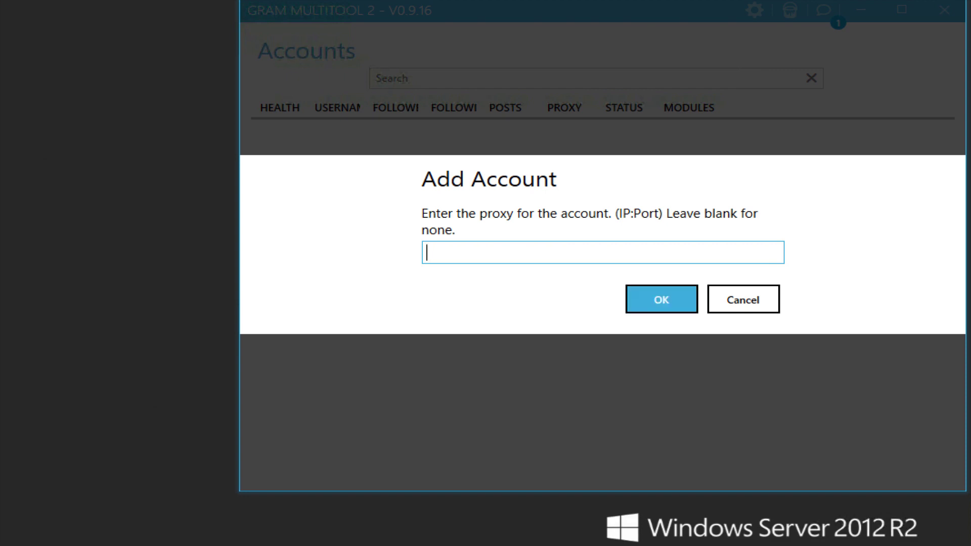
{"action": "key", "text": "Tab"}
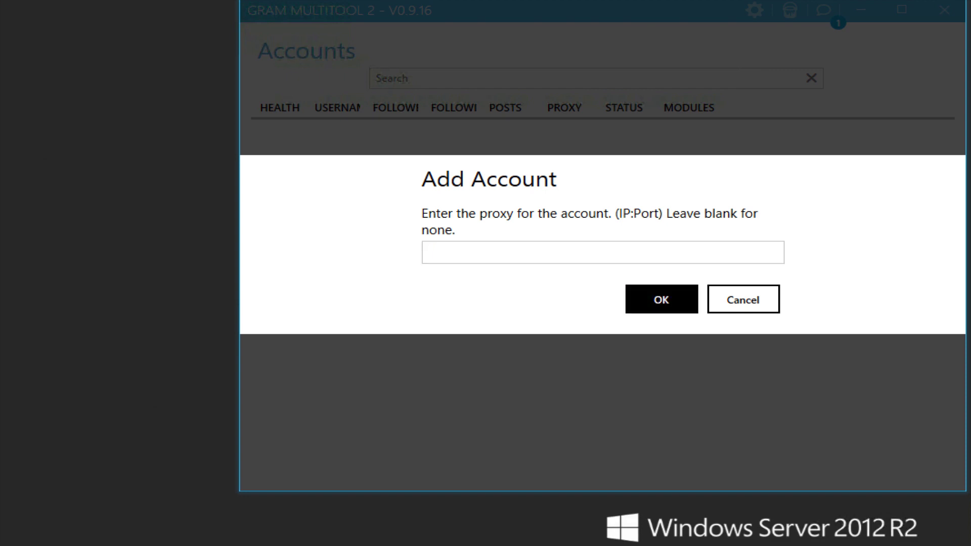
{"action": "key", "text": "Return"}
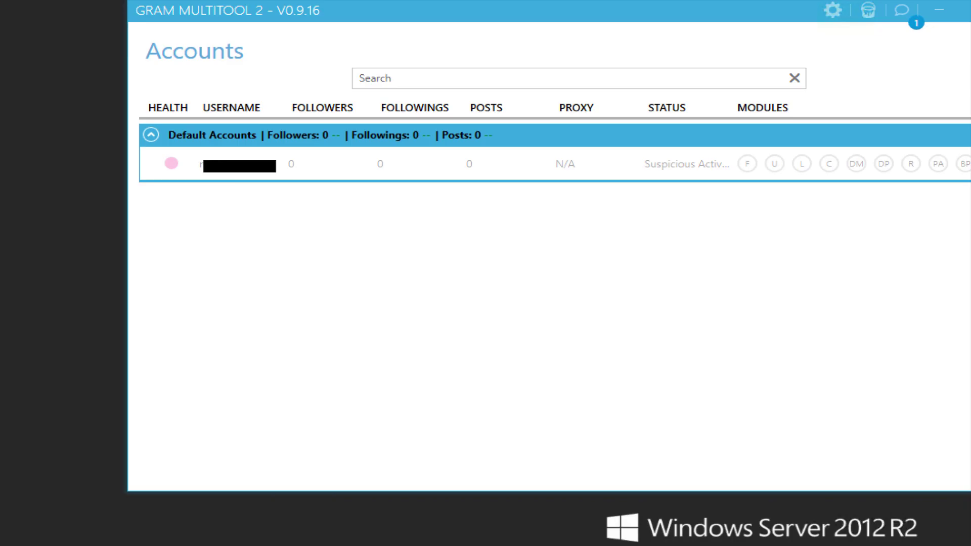
Verify the added account using the email method (1) and submit the received verification code.
{"action": "left_click", "coordinate": [565, 163]}
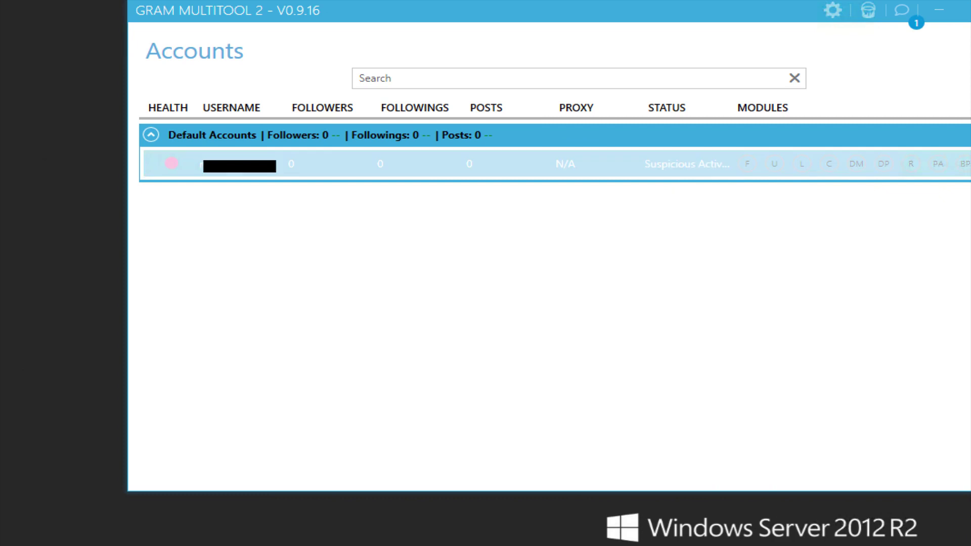
{"action": "right_click", "coordinate": [256, 164]}
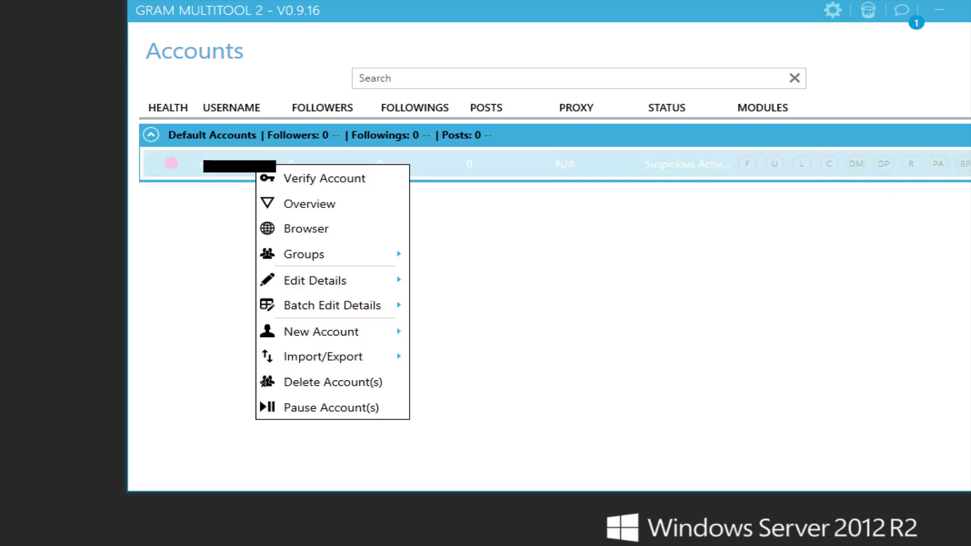
{"action": "left_click", "coordinate": [324, 177]}
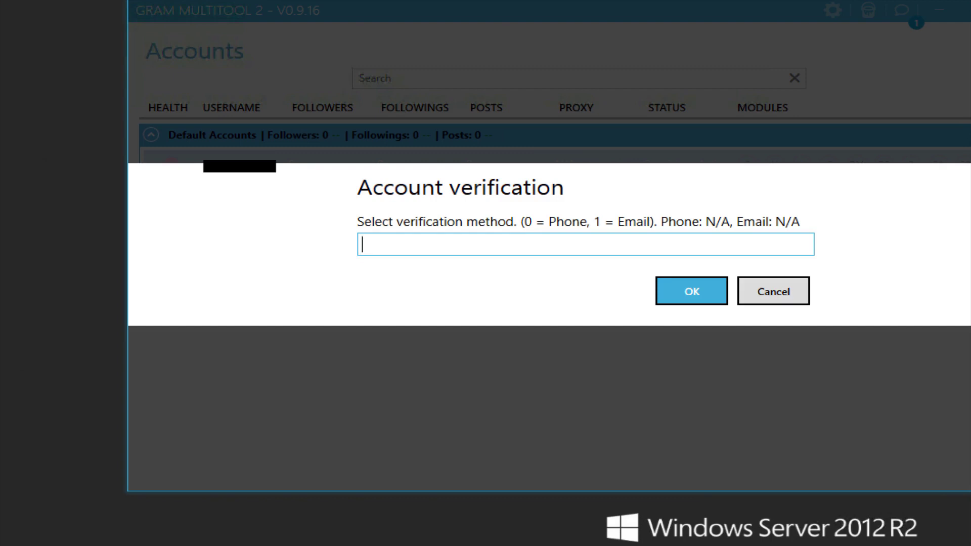
{"action": "type", "text": "1"}
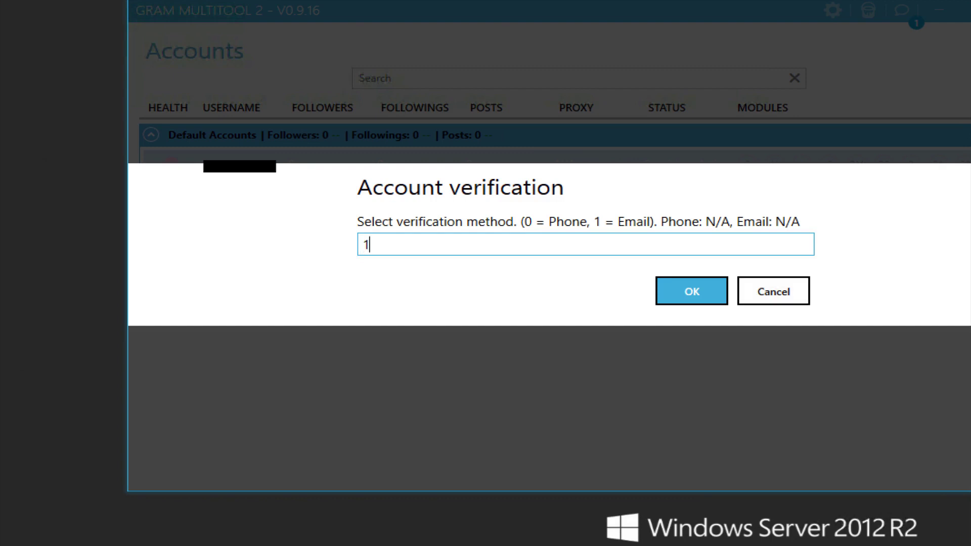
{"action": "key", "text": "Return"}
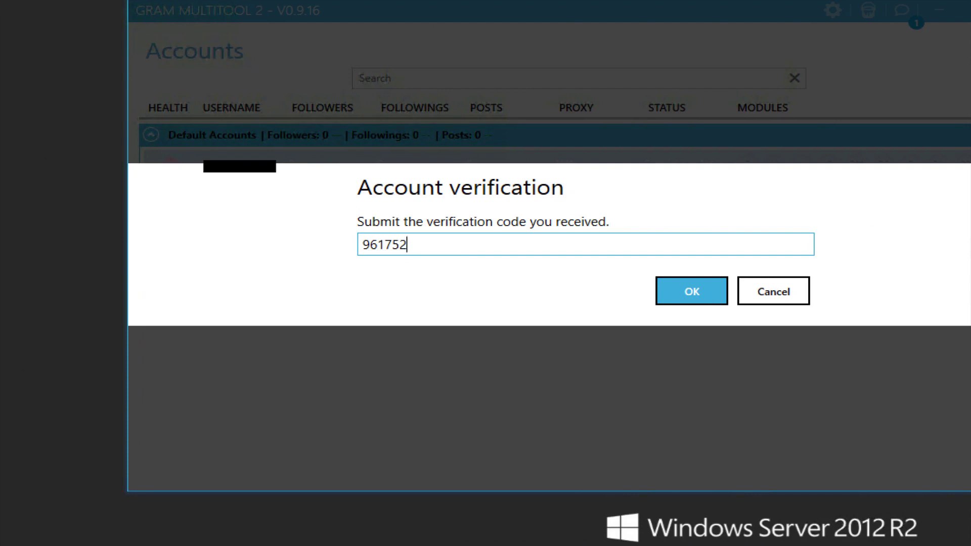
{"action": "key", "text": "Return"}
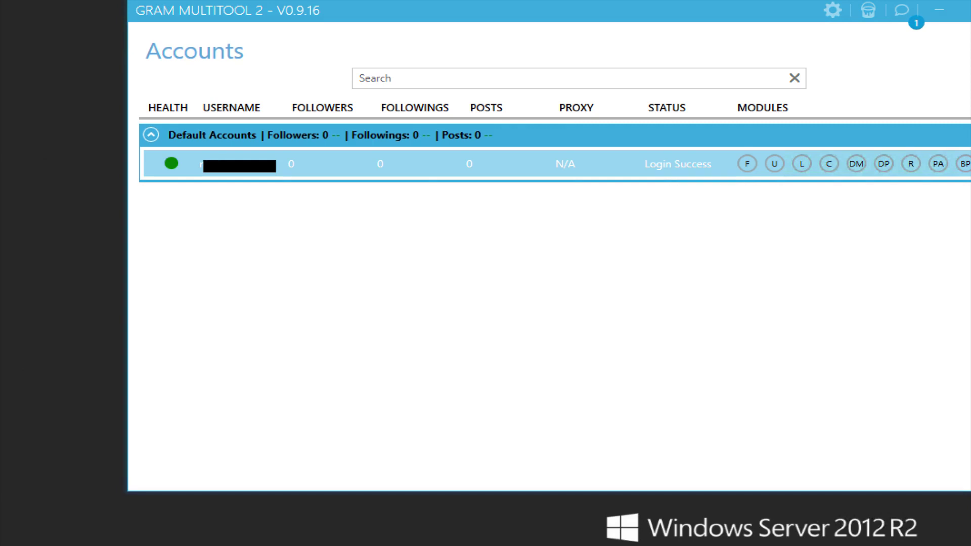
Open the verified account's overview and examine the modules and publisher options in its settings.
{"action": "right_click", "coordinate": [265, 165]}
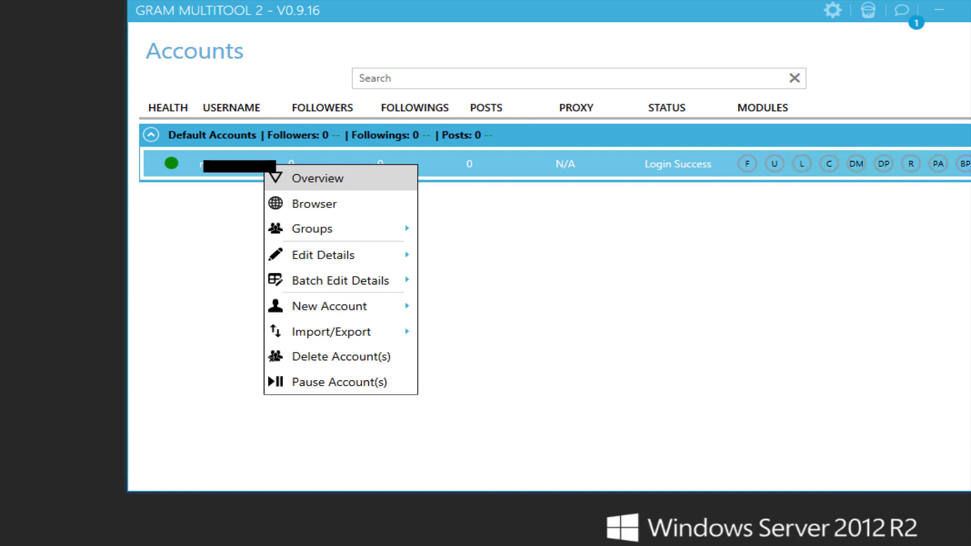
{"action": "left_click", "coordinate": [317, 178]}
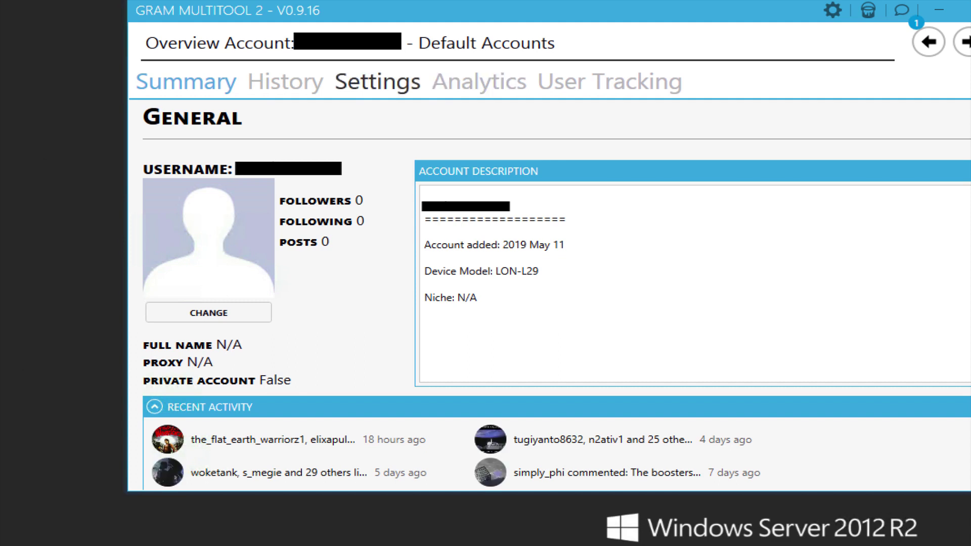
{"action": "left_click", "coordinate": [377, 81]}
{"action": "scroll", "coordinate": [549, 295], "scroll_direction": "down", "scroll_amount": 6}
{"action": "scroll", "coordinate": [549, 294], "scroll_direction": "up", "scroll_amount": 6}
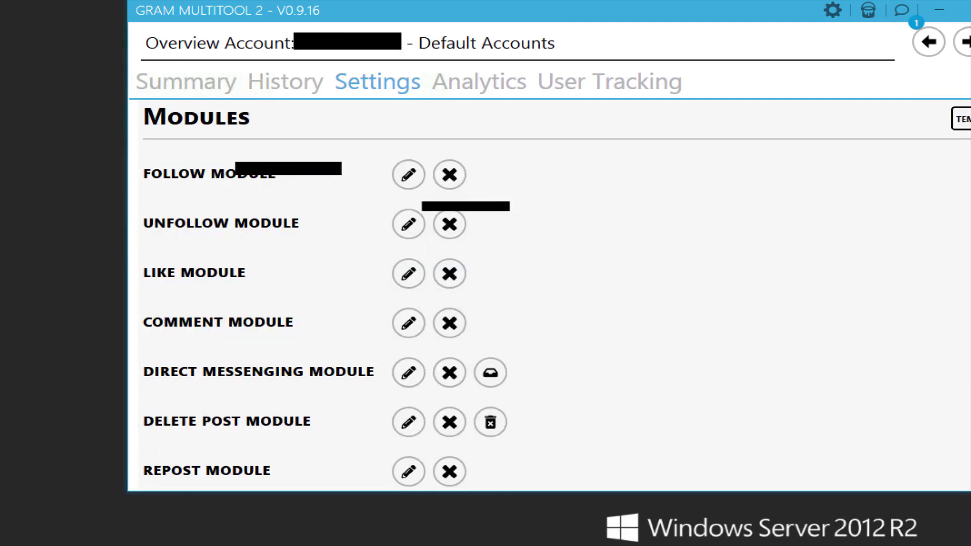
{"action": "scroll", "coordinate": [551, 313], "scroll_direction": "down", "scroll_amount": 10}
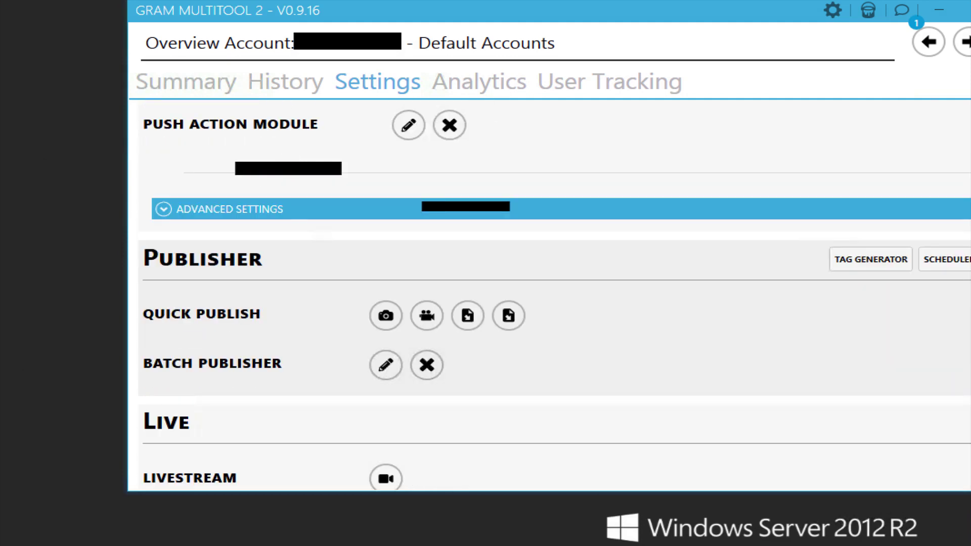
{"action": "scroll", "coordinate": [551, 314], "scroll_direction": "up", "scroll_amount": 3}
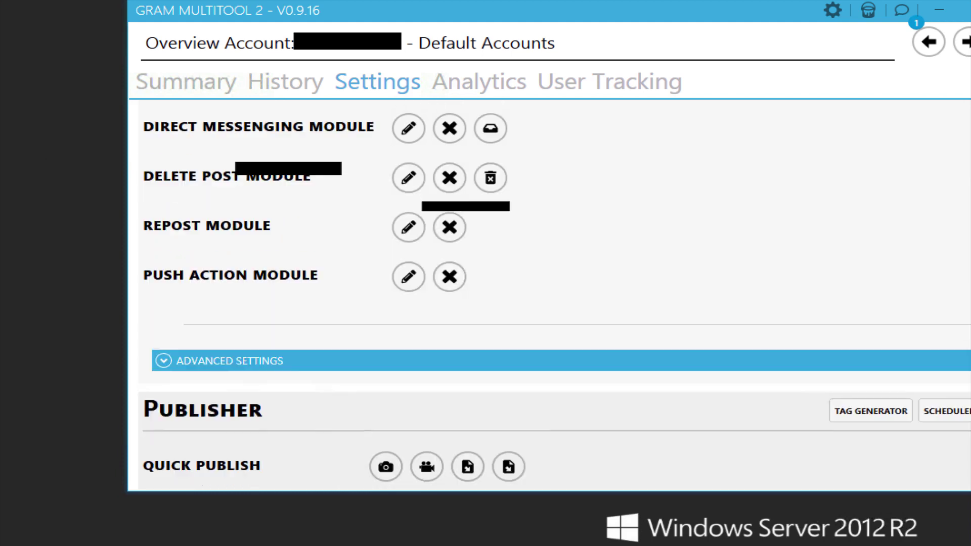
{"action": "scroll", "coordinate": [551, 314], "scroll_direction": "up", "scroll_amount": 5}
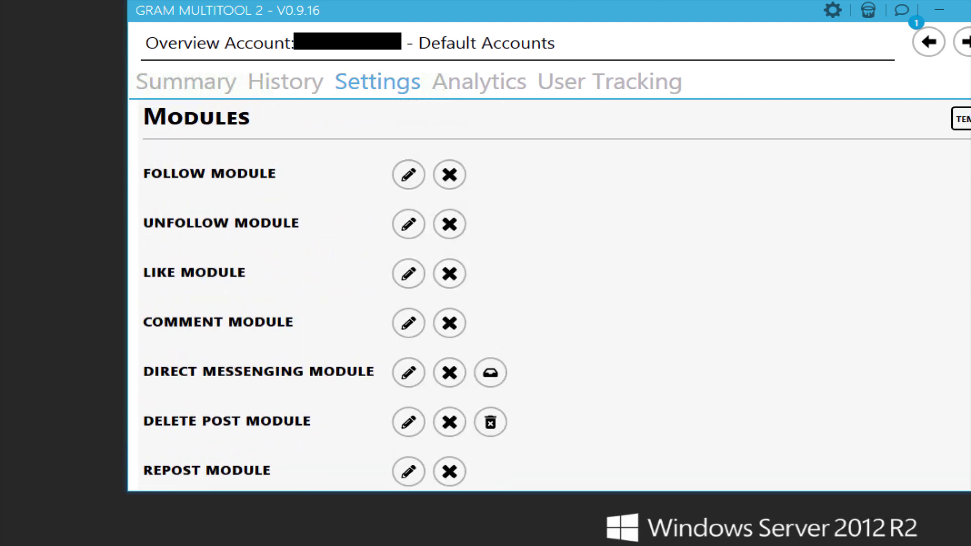
{"action": "scroll", "coordinate": [551, 313], "scroll_direction": "down", "scroll_amount": 2}
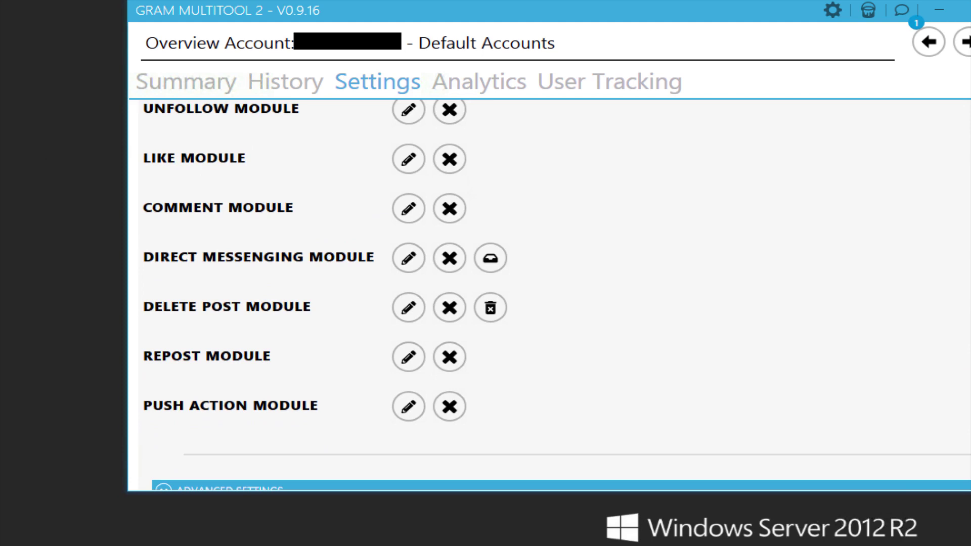
{"action": "scroll", "coordinate": [551, 314], "scroll_direction": "down", "scroll_amount": 2}
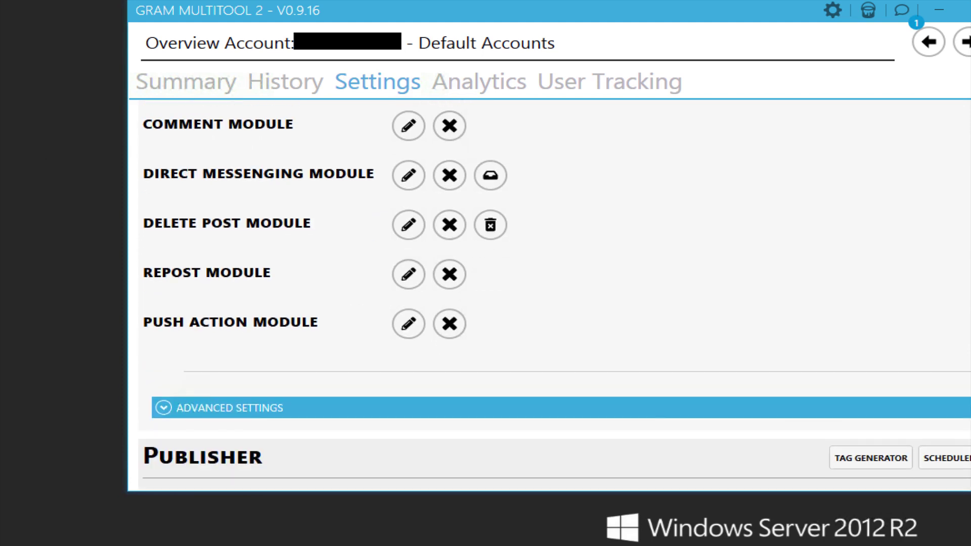
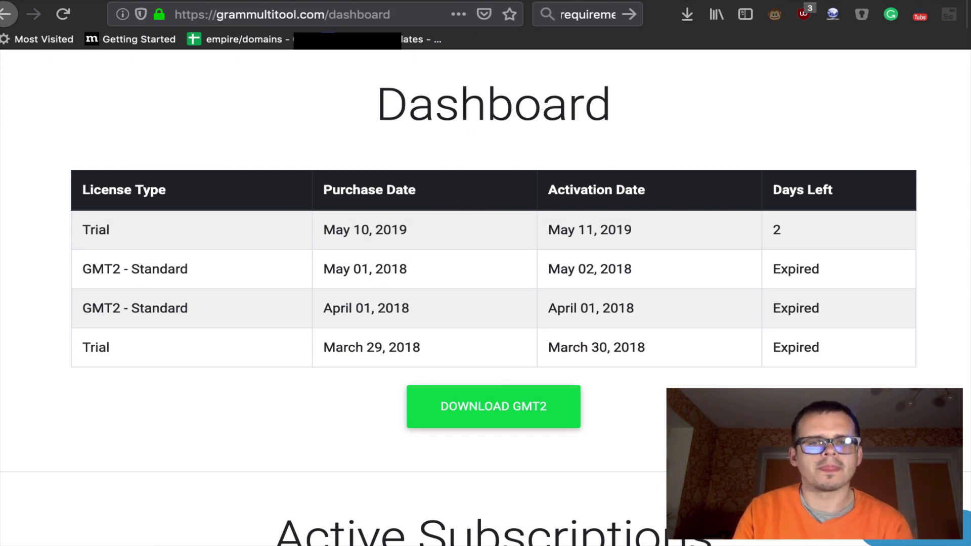
Switch to the grammultitool.com site in the browser, open its Templates page and look through the listed templates.
{"action": "scroll", "coordinate": [485, 273], "scroll_direction": "up", "scroll_amount": 3}
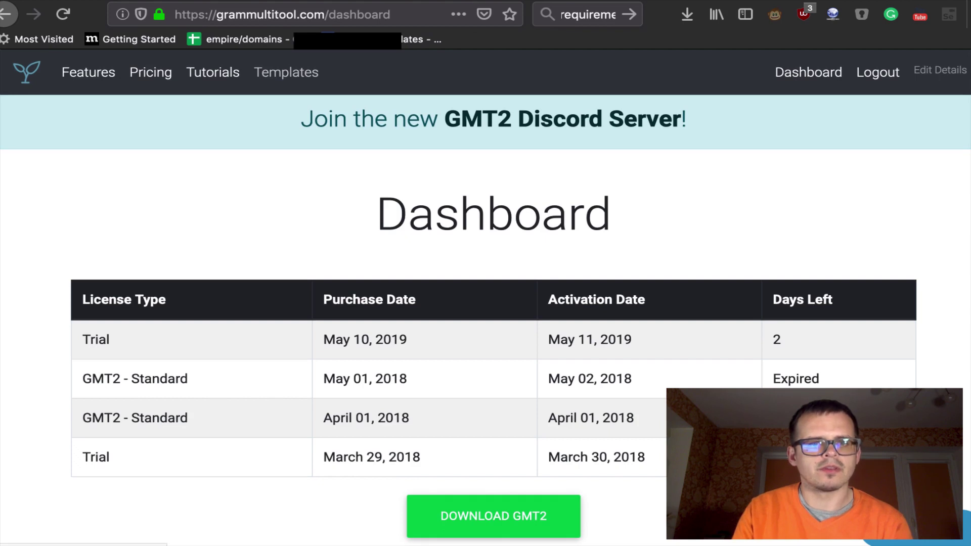
{"action": "left_click", "coordinate": [286, 72]}
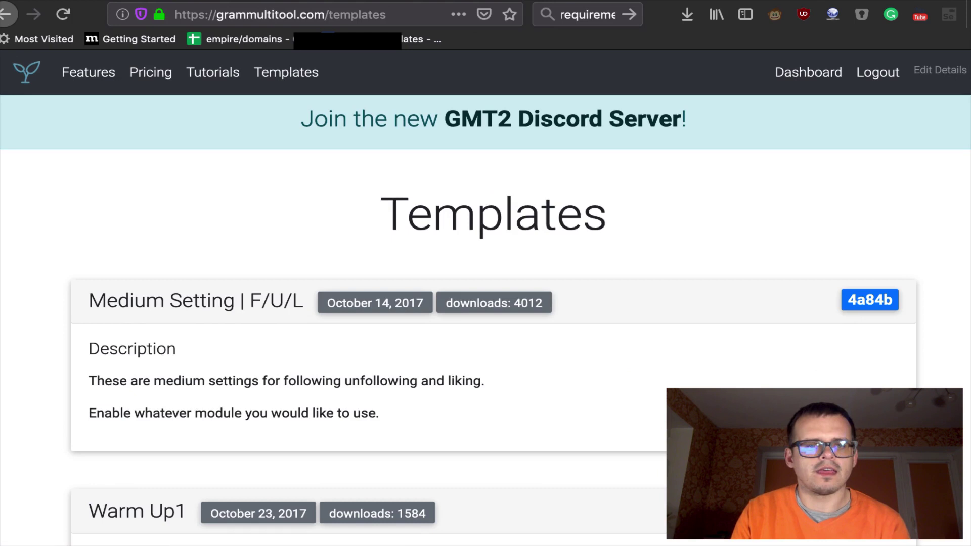
{"action": "scroll", "coordinate": [486, 273], "scroll_direction": "down", "scroll_amount": 5}
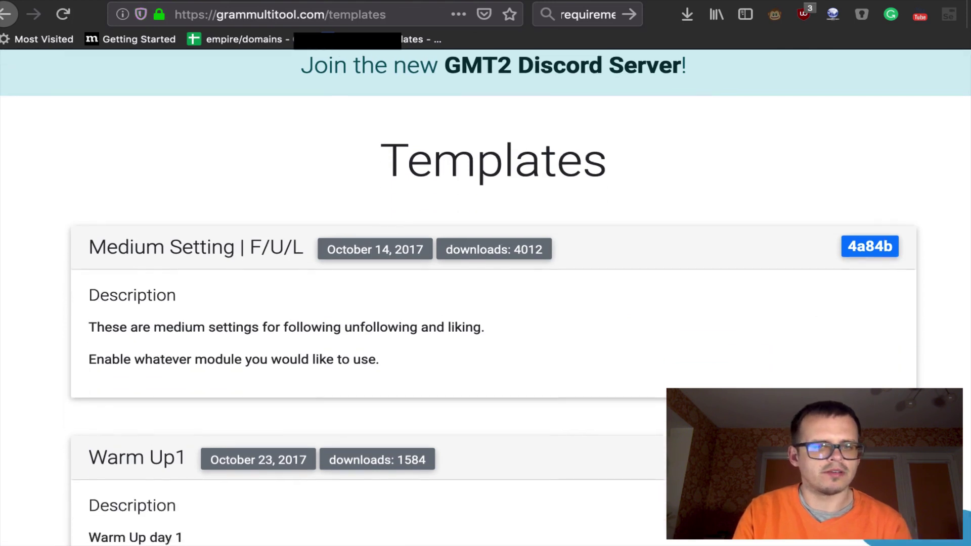
Look through the Templates page and copy the code 0e883 of the Warm Up1 template.
{"action": "scroll", "coordinate": [485, 273], "scroll_direction": "down", "scroll_amount": 15}
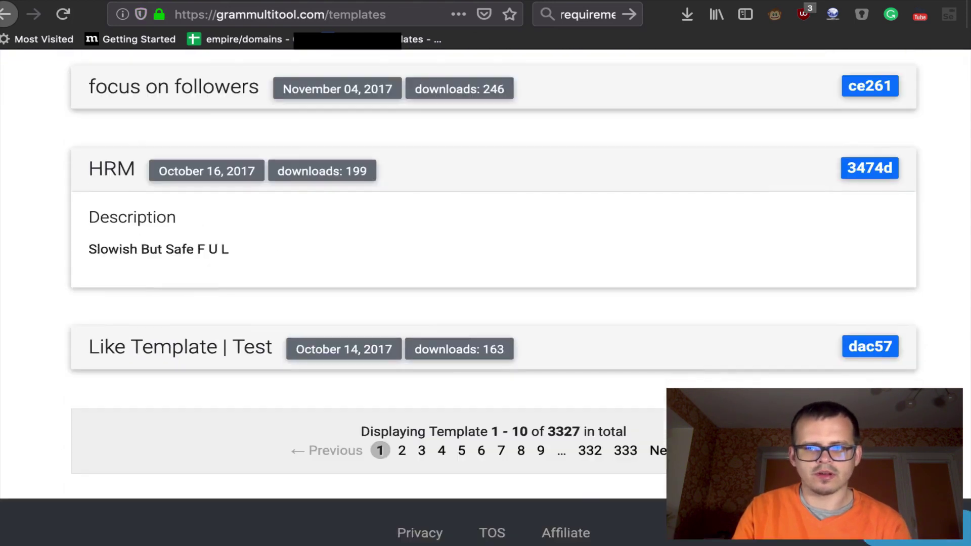
{"action": "scroll", "coordinate": [485, 273], "scroll_direction": "up", "scroll_amount": 20}
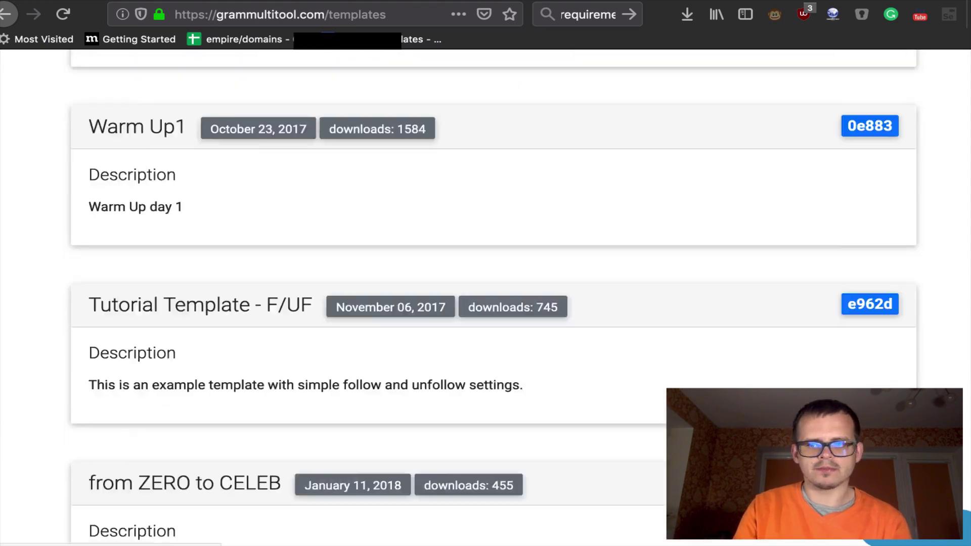
{"action": "scroll", "coordinate": [485, 273], "scroll_direction": "down", "scroll_amount": 5}
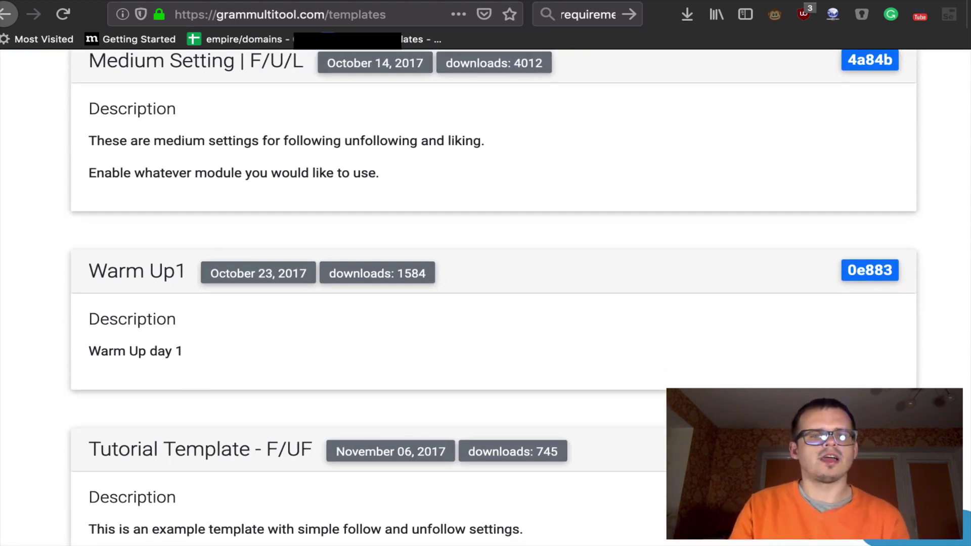
{"action": "left_click_drag", "start_coordinate": [88, 271], "coordinate": [186, 271]}
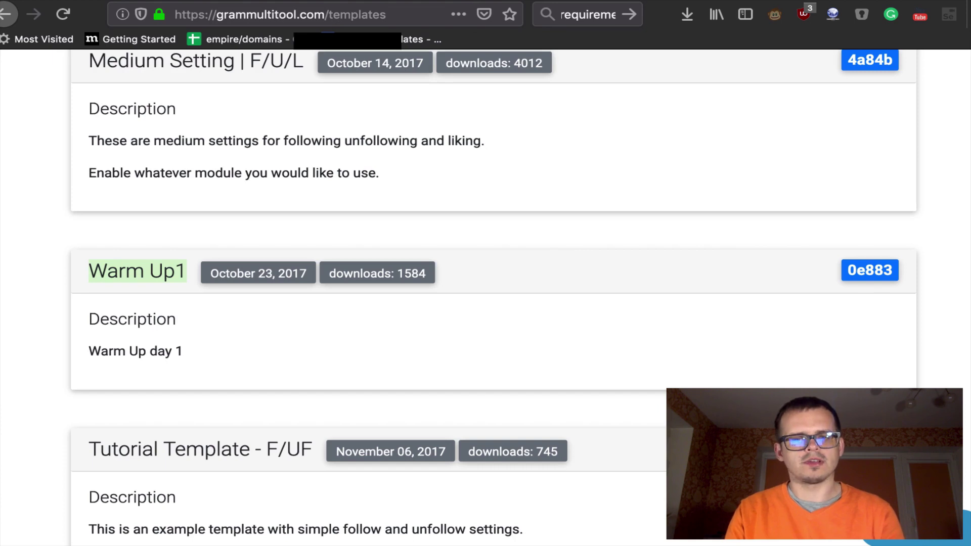
{"action": "double_click", "coordinate": [870, 270]}
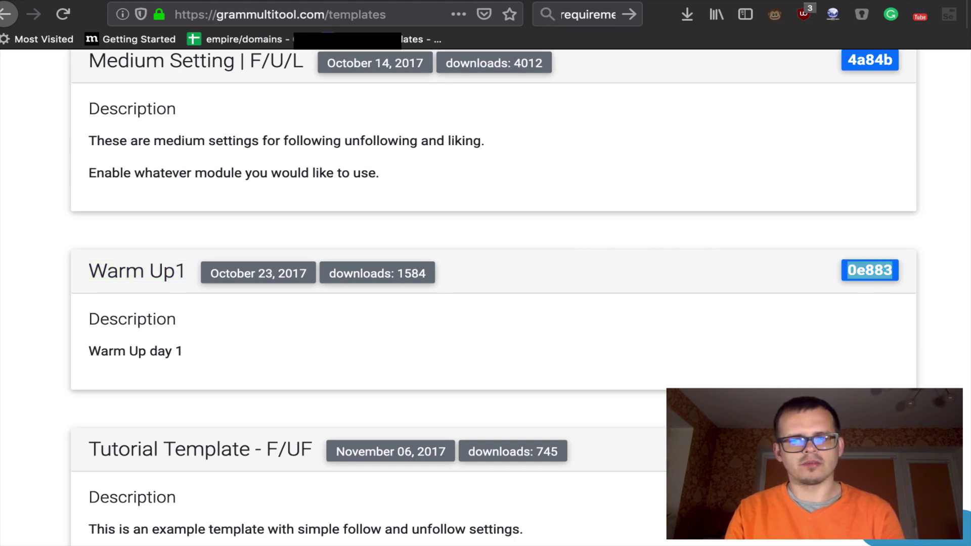
{"action": "right_click", "coordinate": [871, 273]}
{"action": "left_click", "coordinate": [904, 280]}
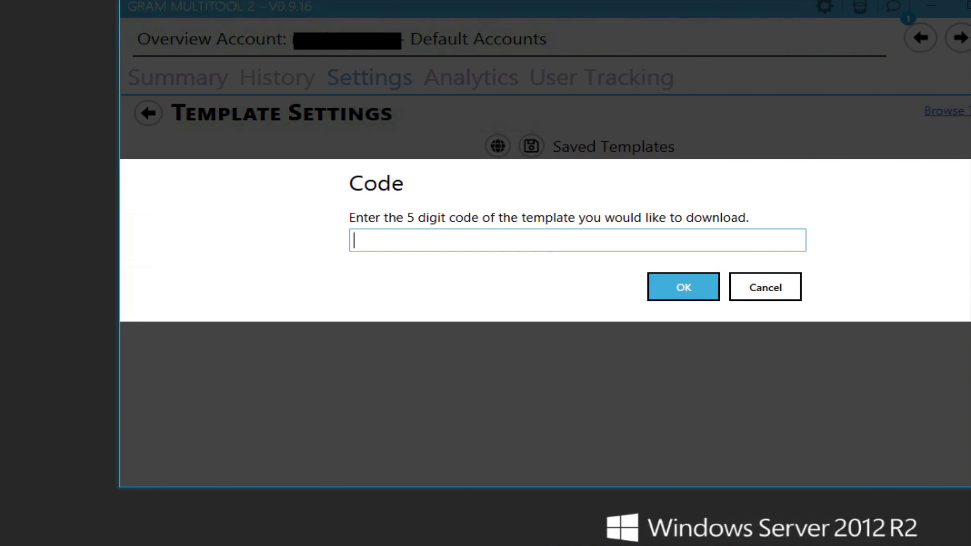
In Gram Multitool 2's template settings, download the template with code 0e883.
{"action": "right_click", "coordinate": [608, 240]}
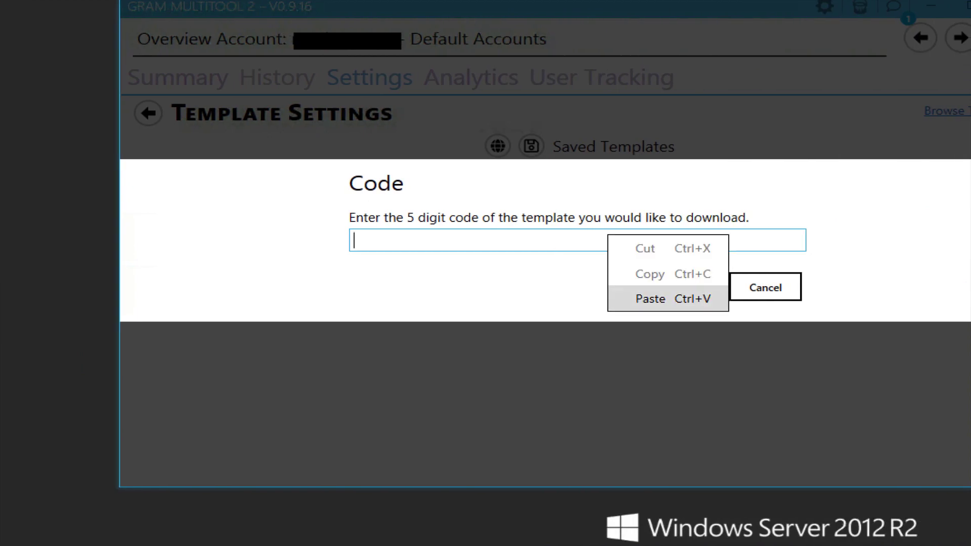
{"action": "left_click", "coordinate": [654, 297]}
{"action": "left_click", "coordinate": [683, 286]}
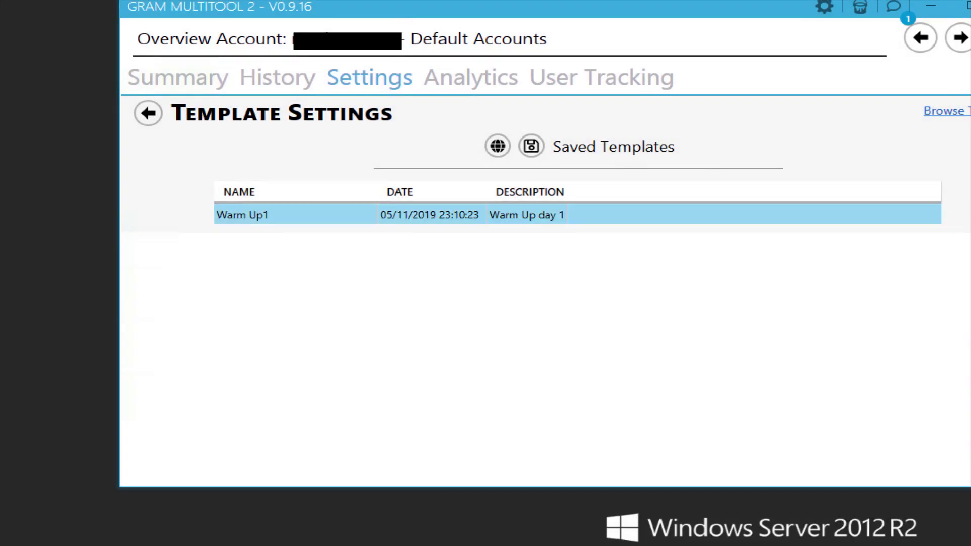
Load the saved Warm Up1 template into the account, accepting that its current settings are overwritten.
{"action": "left_click", "coordinate": [242, 214]}
{"action": "right_click", "coordinate": [376, 216]}
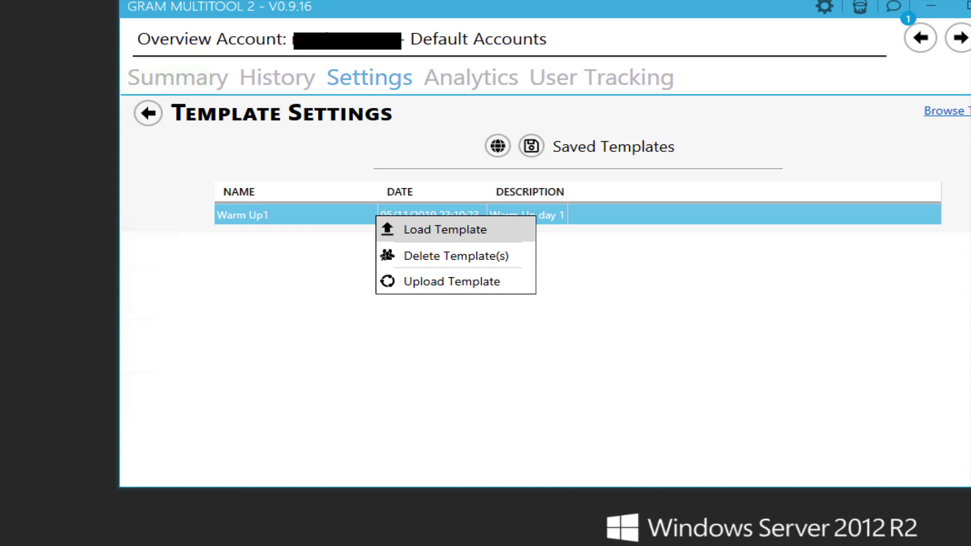
{"action": "left_click", "coordinate": [445, 229]}
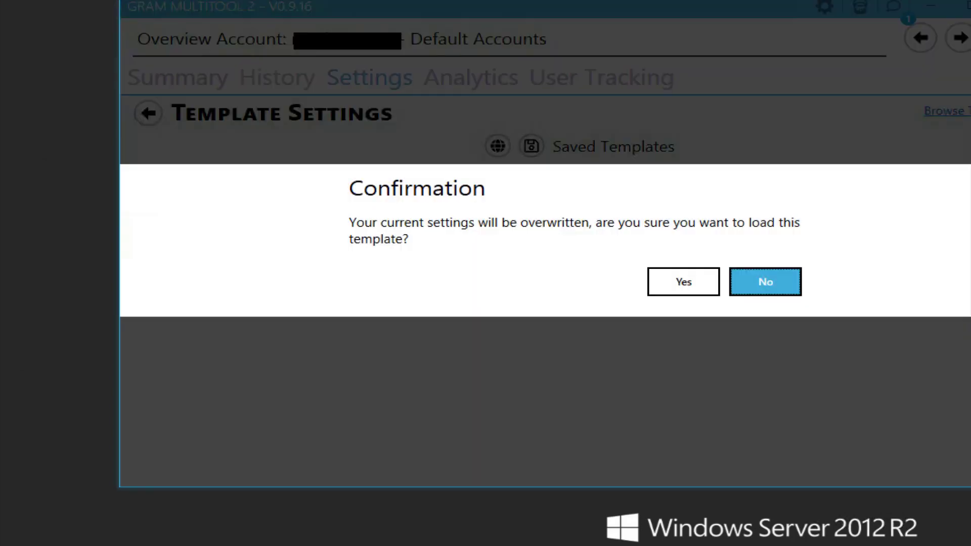
{"action": "left_click", "coordinate": [683, 281]}
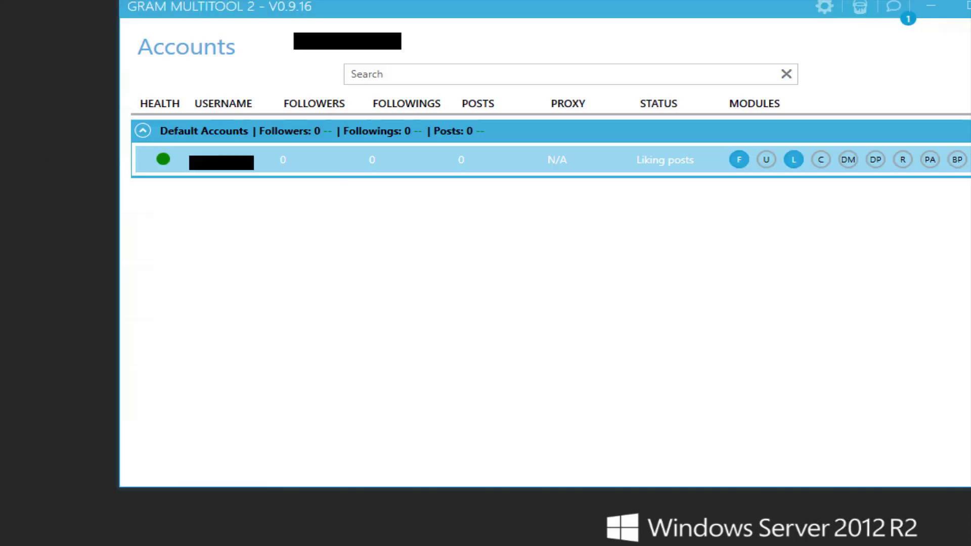
Open the account's overview, go to the Follow module settings and choose Hashtag as the user scraping parameter.
{"action": "right_click", "coordinate": [336, 168]}
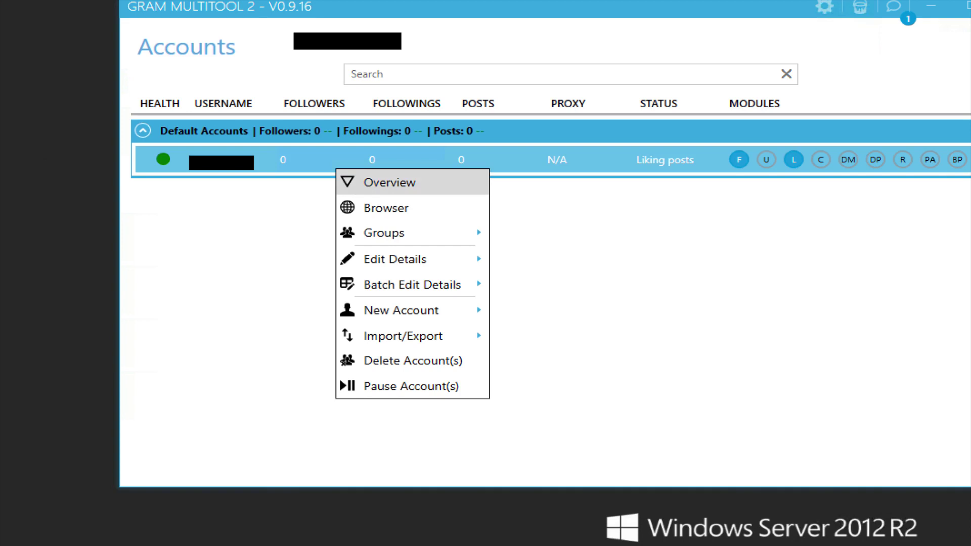
{"action": "left_click", "coordinate": [390, 182]}
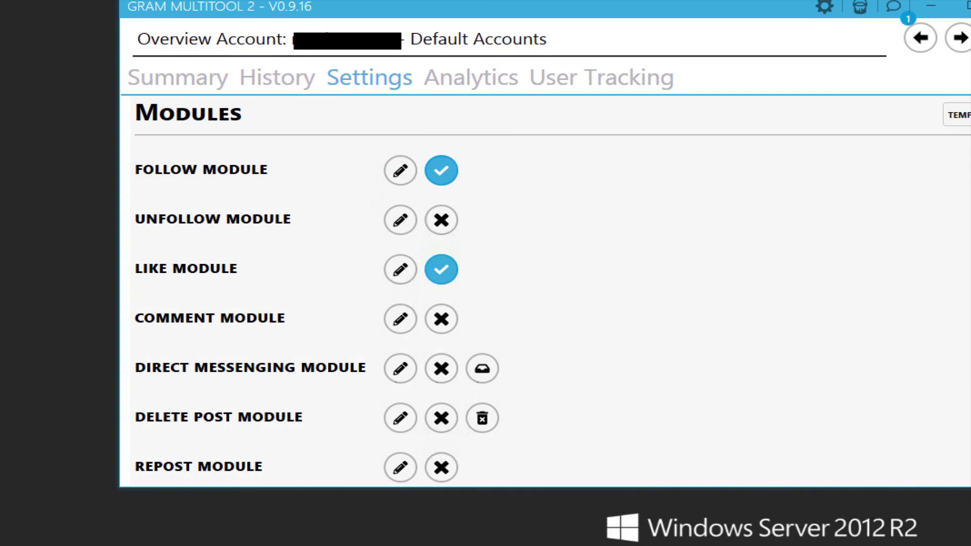
{"action": "left_click", "coordinate": [400, 171]}
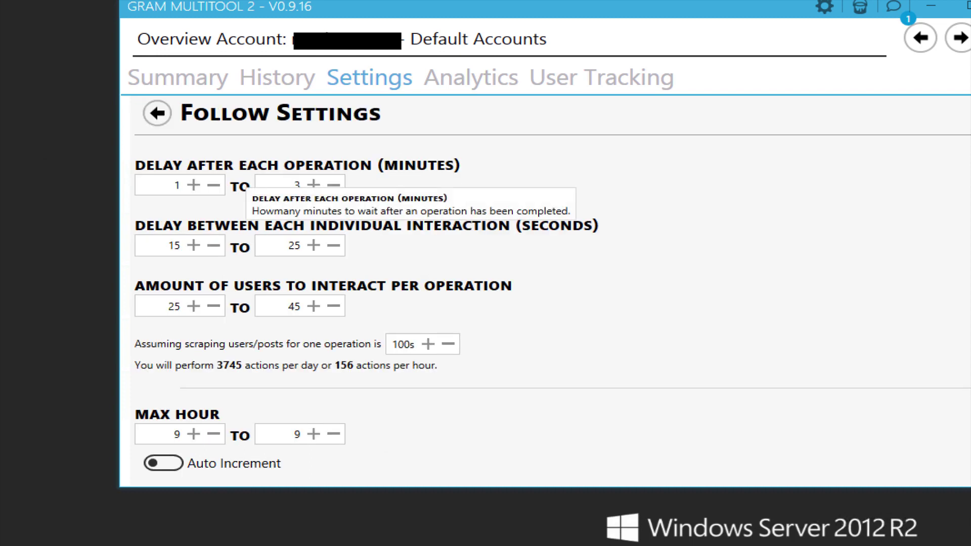
{"action": "scroll", "coordinate": [545, 291], "scroll_direction": "down", "scroll_amount": 20}
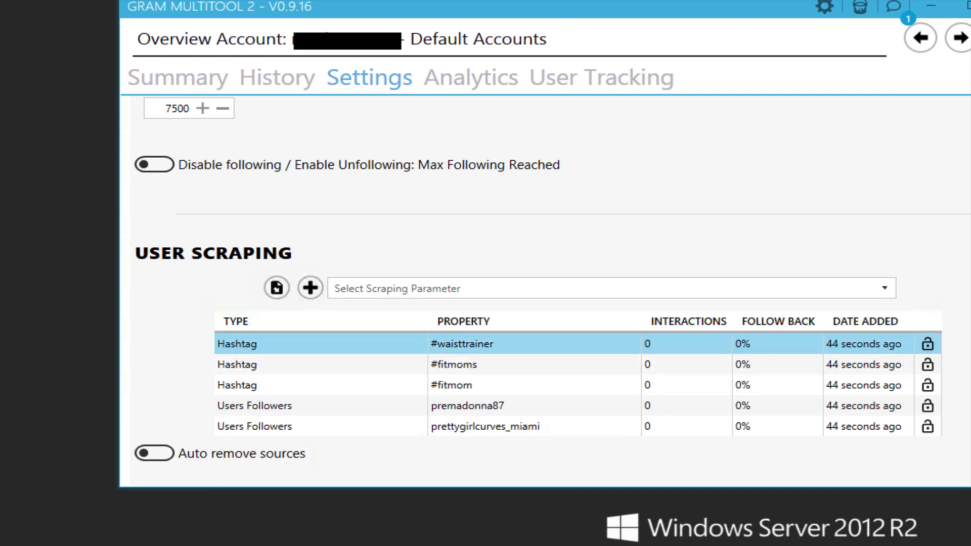
{"action": "left_click", "coordinate": [396, 287]}
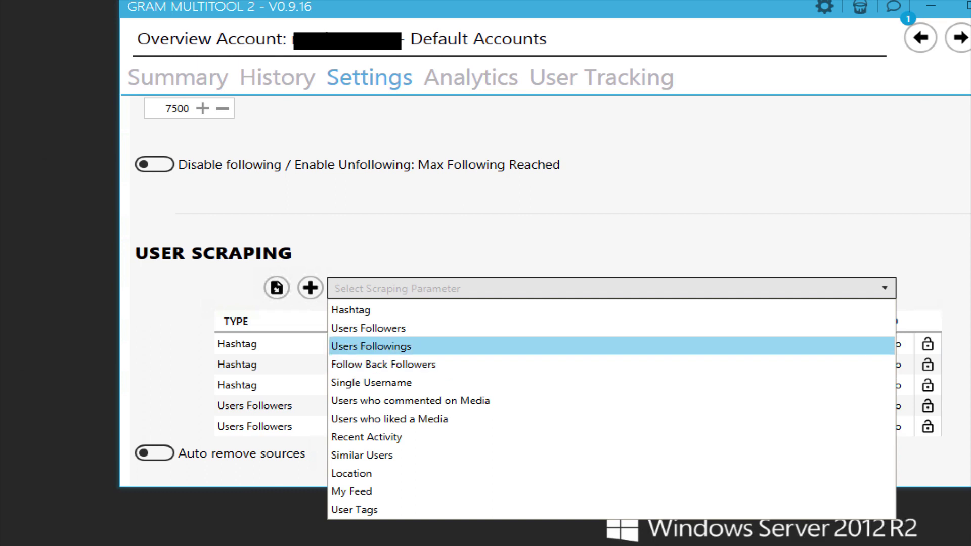
{"action": "left_click", "coordinate": [351, 313]}
Delete all the hashtag and users-followers sources from the Follow module's User Scraping list.
{"action": "left_click", "coordinate": [351, 343]}
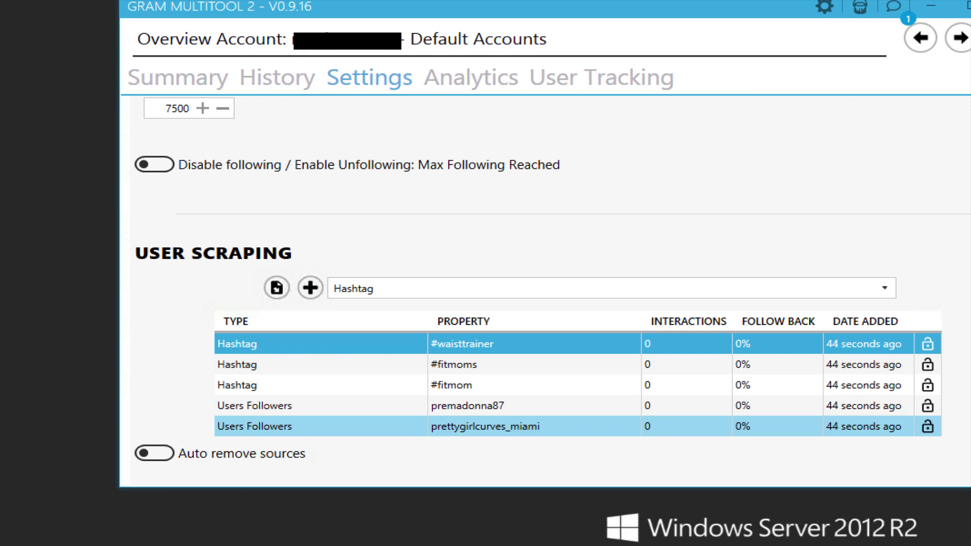
{"action": "left_click", "coordinate": [351, 425], "text": "ctrl"}
{"action": "left_click", "coordinate": [351, 405], "text": "ctrl"}
{"action": "left_click", "coordinate": [350, 385], "text": "ctrl"}
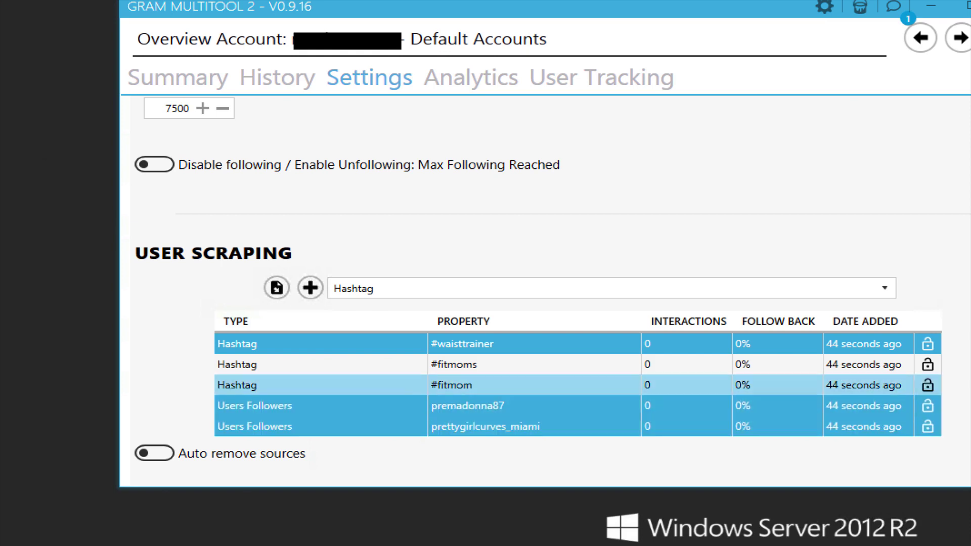
{"action": "left_click", "coordinate": [485, 385], "text": "ctrl"}
{"action": "left_click", "coordinate": [339, 364], "text": "ctrl"}
{"action": "right_click", "coordinate": [339, 367]}
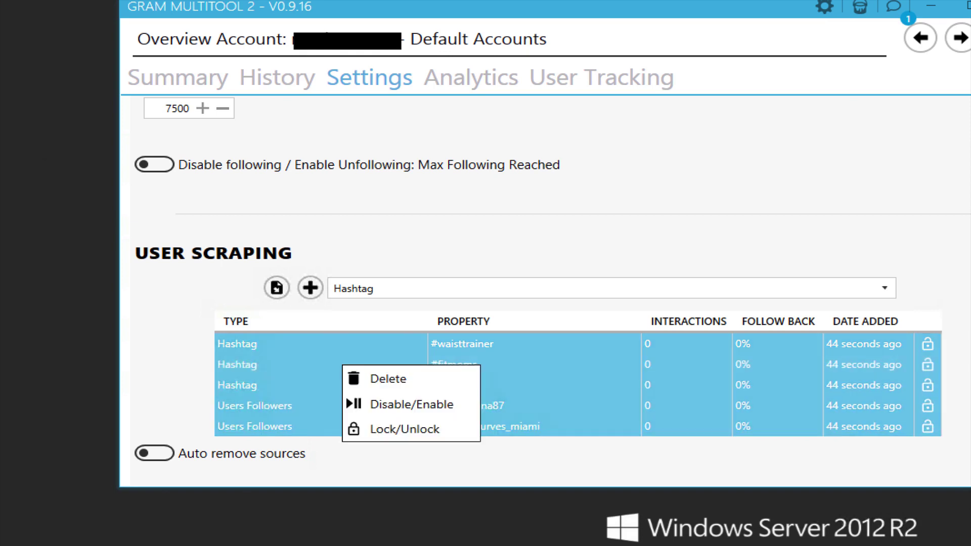
{"action": "left_click", "coordinate": [373, 378]}
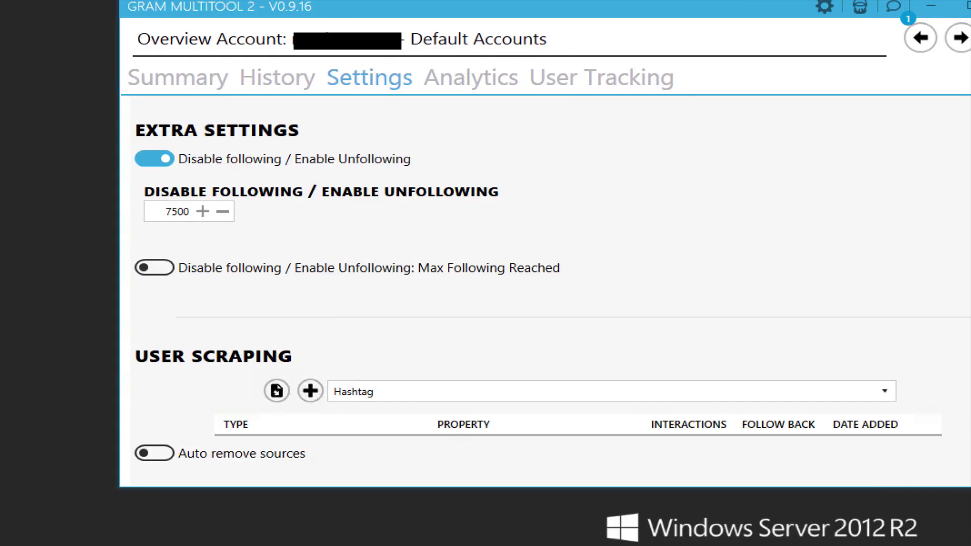
Create a new text document on the desktop, naming it with the pasted vegan hashtag list, and close its empty window.
{"action": "right_click", "coordinate": [0, 435]}
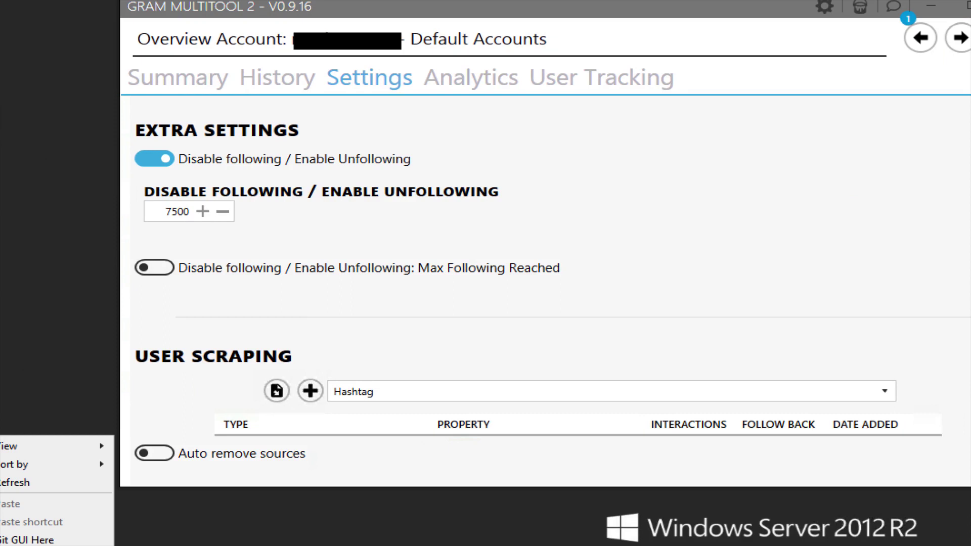
{"action": "mouse_move", "coordinate": [55, 545]}
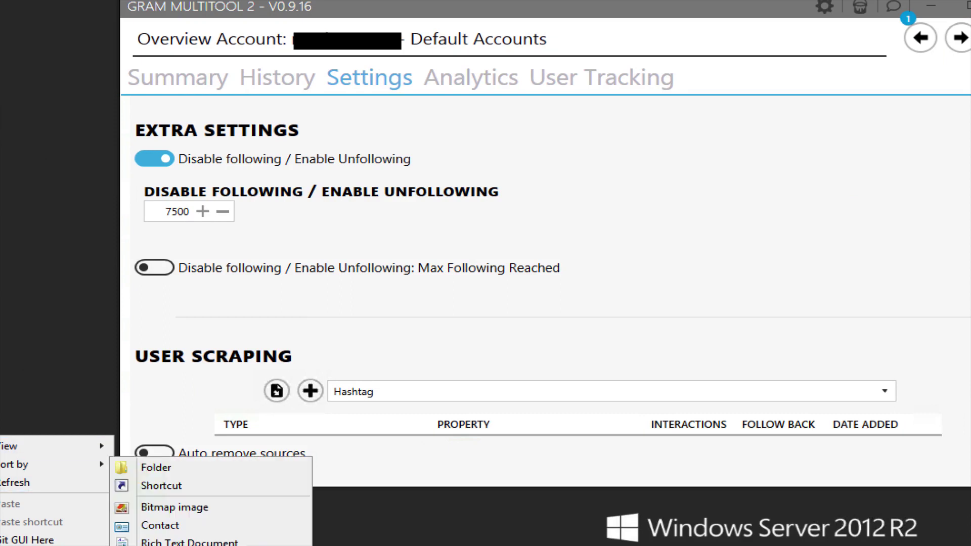
{"action": "left_click", "coordinate": [167, 545]}
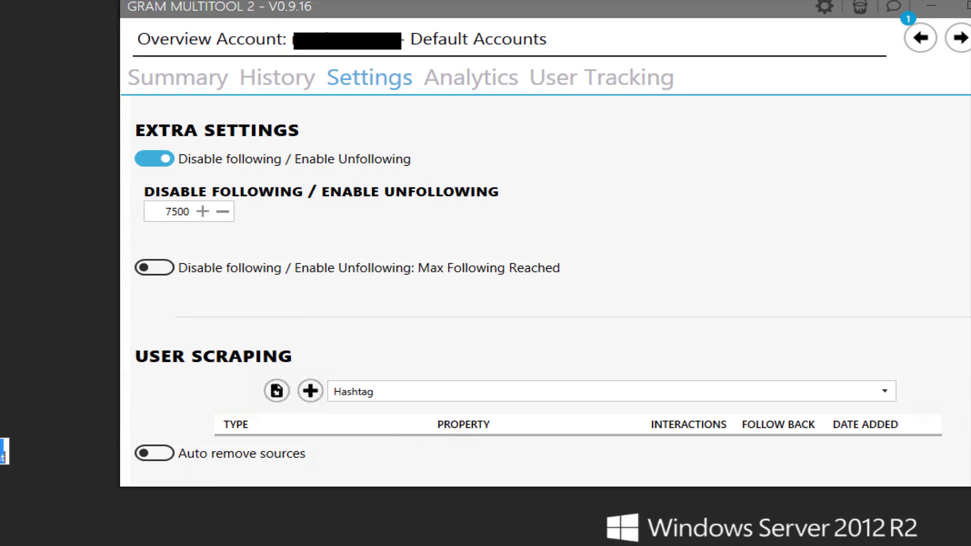
{"action": "key", "text": "ctrl+v"}
{"action": "key", "text": "Return"}
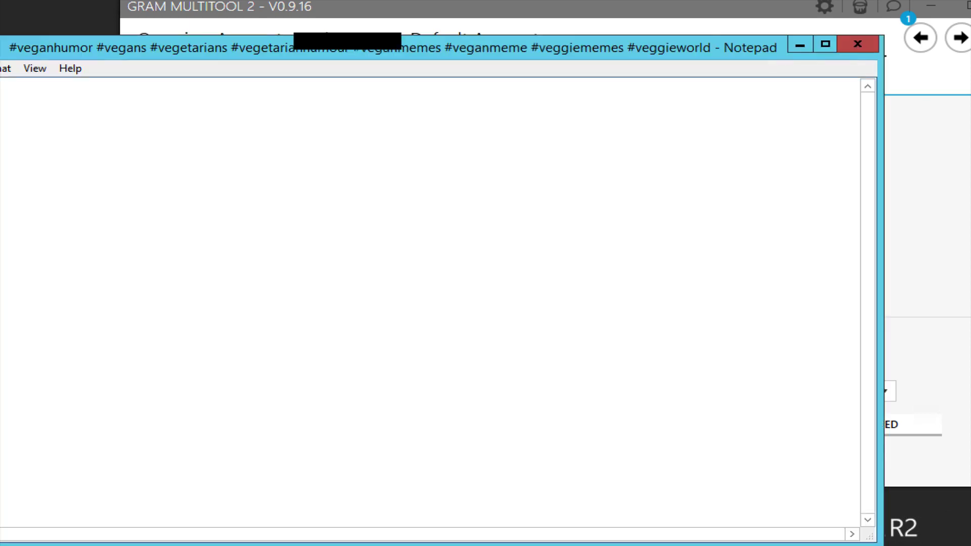
{"action": "left_click", "coordinate": [858, 44]}
{"action": "left_click", "coordinate": [857, 44]}
Open the new text document for editing and paste in the hashtags #veganhumor, #vegans, #vegetarians, #vegetarianhumour, #veganmemes, #veganmeme, #veggiememes and #veggieworld.
{"action": "left_click", "coordinate": [6, 429]}
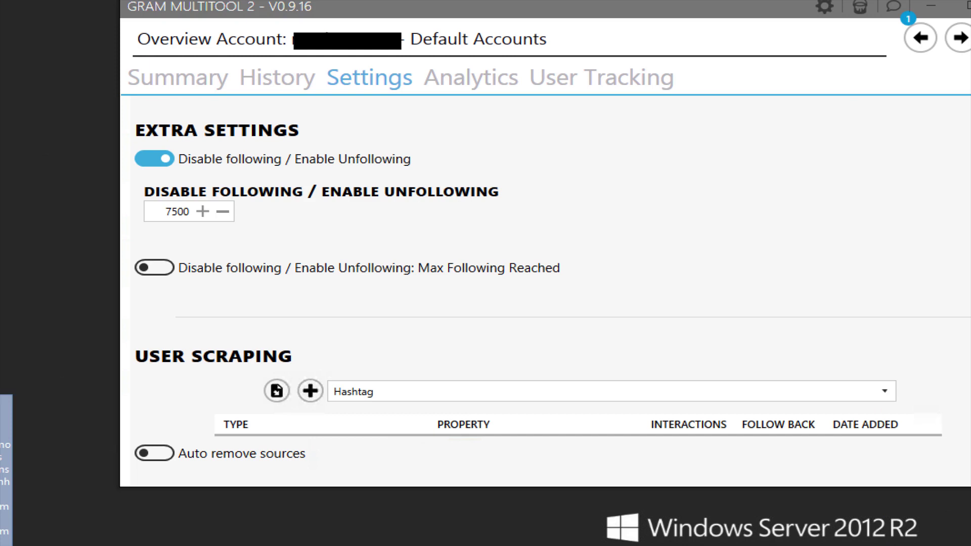
{"action": "right_click", "coordinate": [2, 444]}
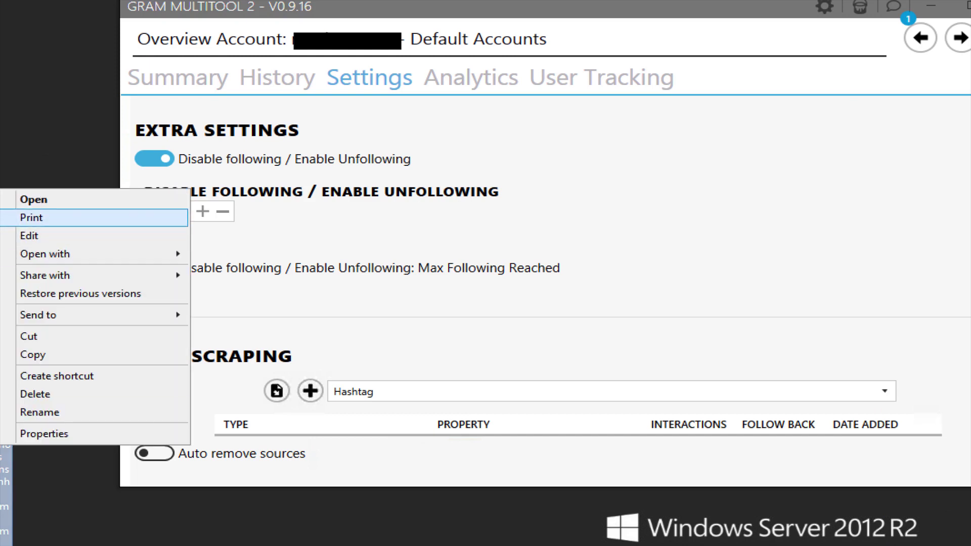
{"action": "left_click", "coordinate": [29, 236]}
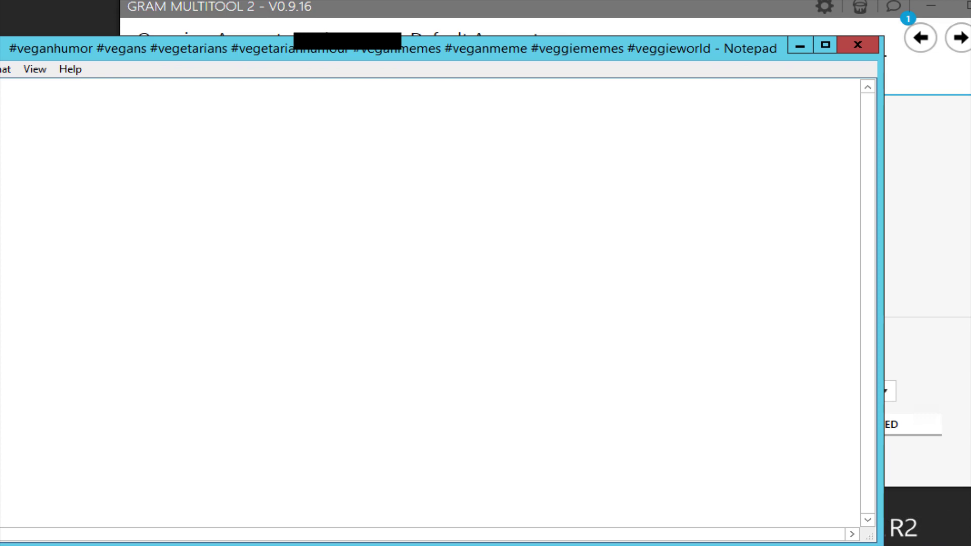
{"action": "key", "text": "ctrl+v"}
Add #veganhumor from the Notepad list as a hashtag source under User Scraping in Gram Multitool 2.
{"action": "left_click_drag", "start_coordinate": [0, 87], "coordinate": [4, 87]}
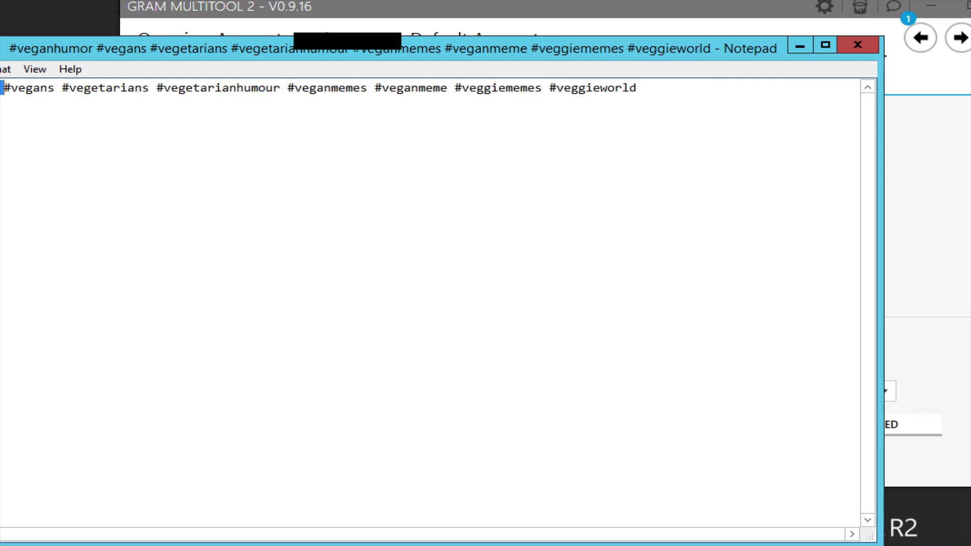
{"action": "key", "text": "alt+Tab"}
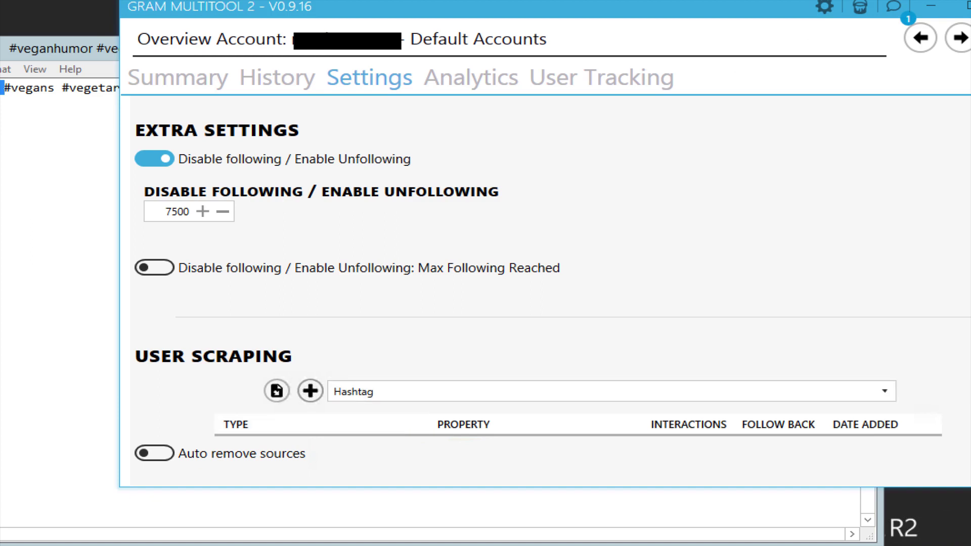
{"action": "left_click", "coordinate": [310, 390]}
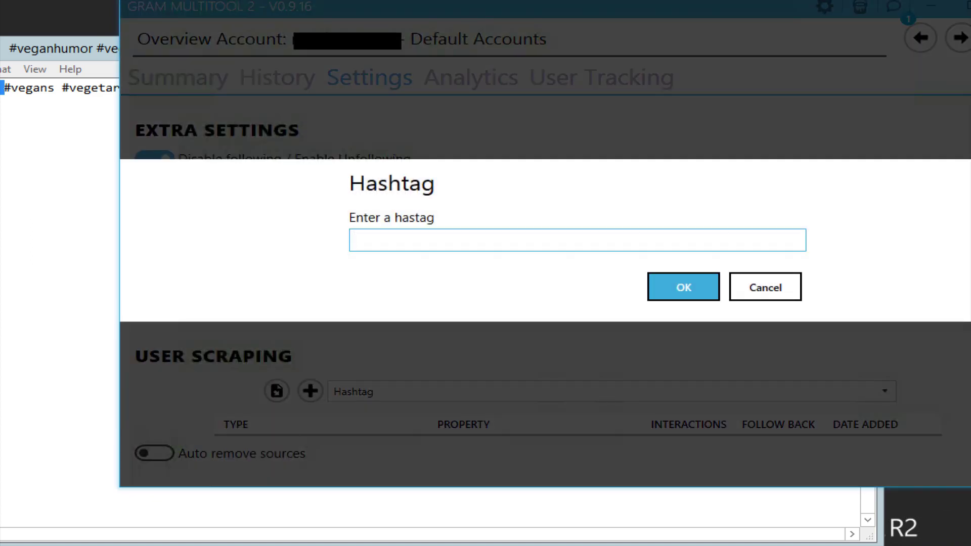
{"action": "type", "text": "#veganhumor"}
{"action": "key", "text": "Return"}
Copy #vegans from the Notepad list and add it as another hashtag source under User Scraping.
{"action": "double_click", "coordinate": [29, 87]}
{"action": "key", "text": "ctrl+c"}
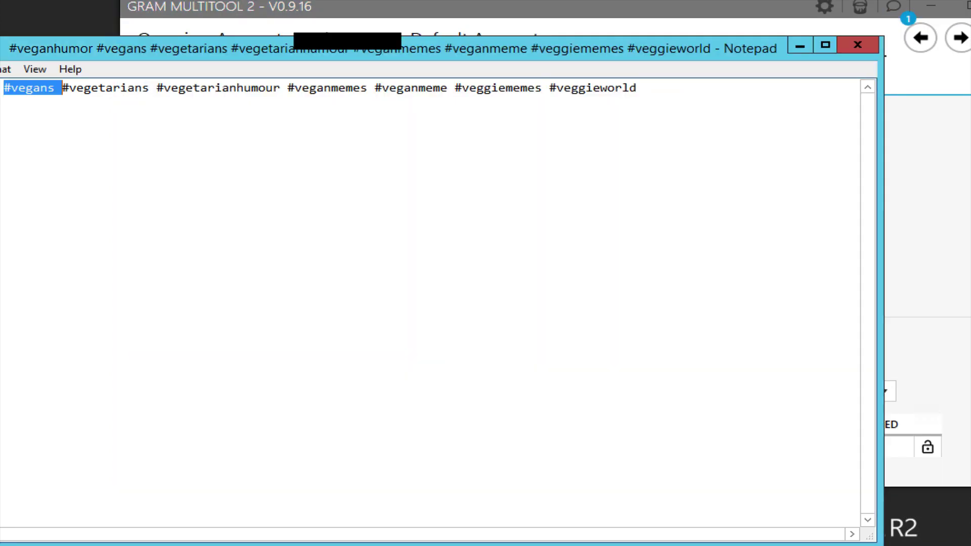
{"action": "key", "text": "alt+Tab"}
{"action": "left_click", "coordinate": [310, 390]}
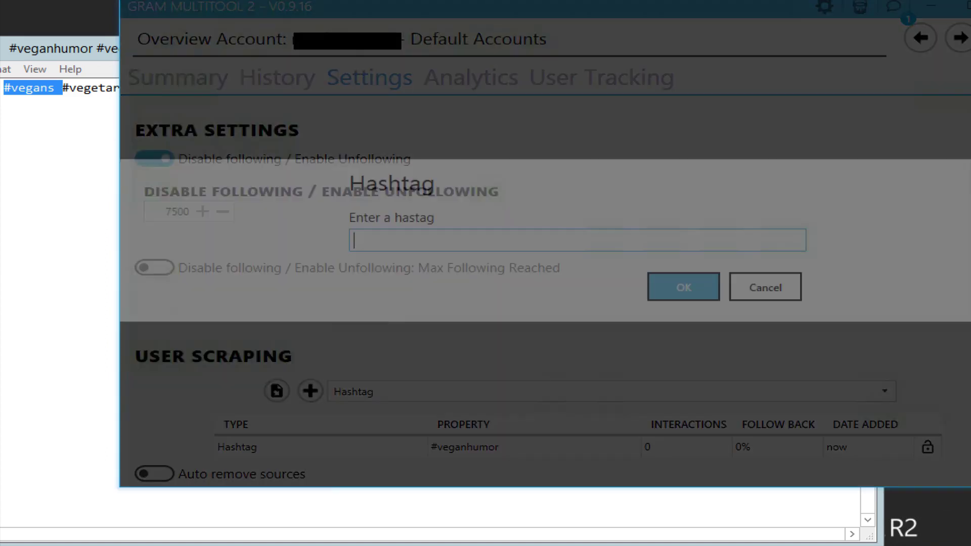
{"action": "key", "text": "ctrl+v"}
{"action": "key", "text": "Return"}
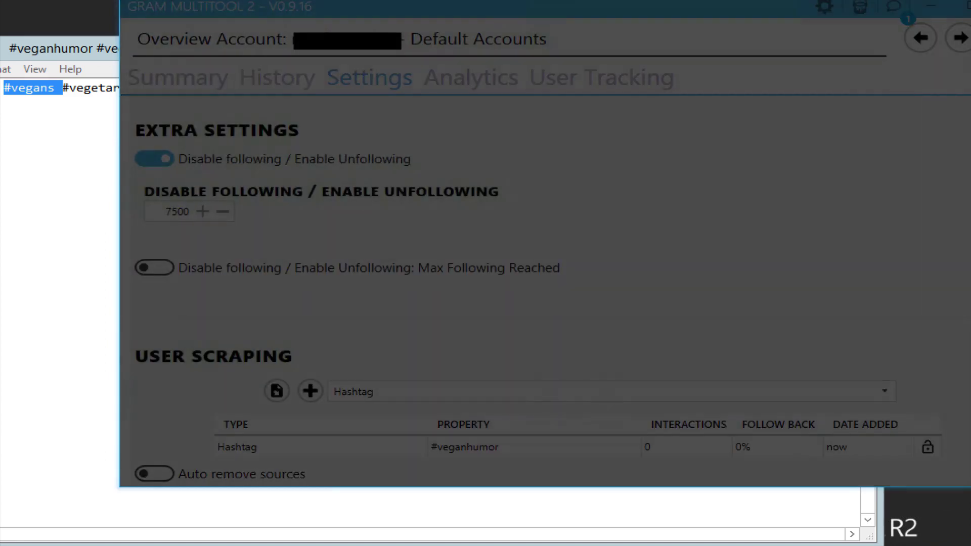
Copy vegetarians from the Notepad list and add it as another hashtag source under User Scraping in Gram Multitool 2.
{"action": "key", "text": "alt+Tab"}
{"action": "double_click", "coordinate": [105, 87]}
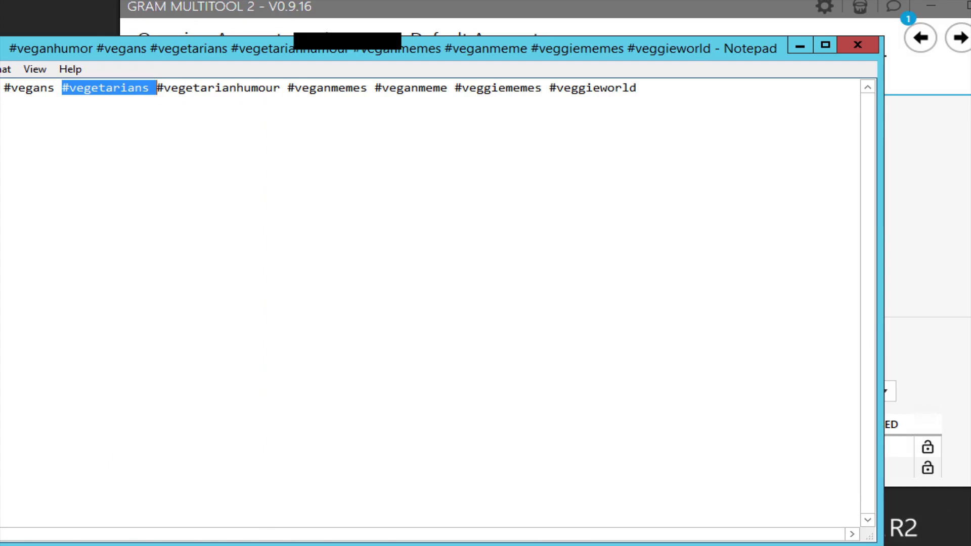
{"action": "left_click", "coordinate": [120, 87]}
{"action": "double_click", "coordinate": [120, 88]}
{"action": "left_click", "coordinate": [120, 87]}
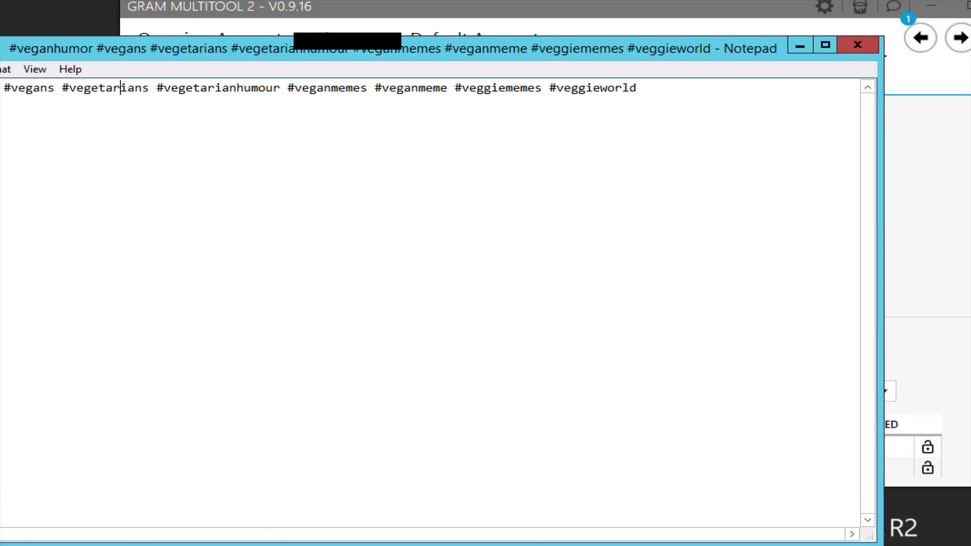
{"action": "left_click_drag", "start_coordinate": [149, 87], "coordinate": [69, 88]}
{"action": "key", "text": "ctrl+c"}
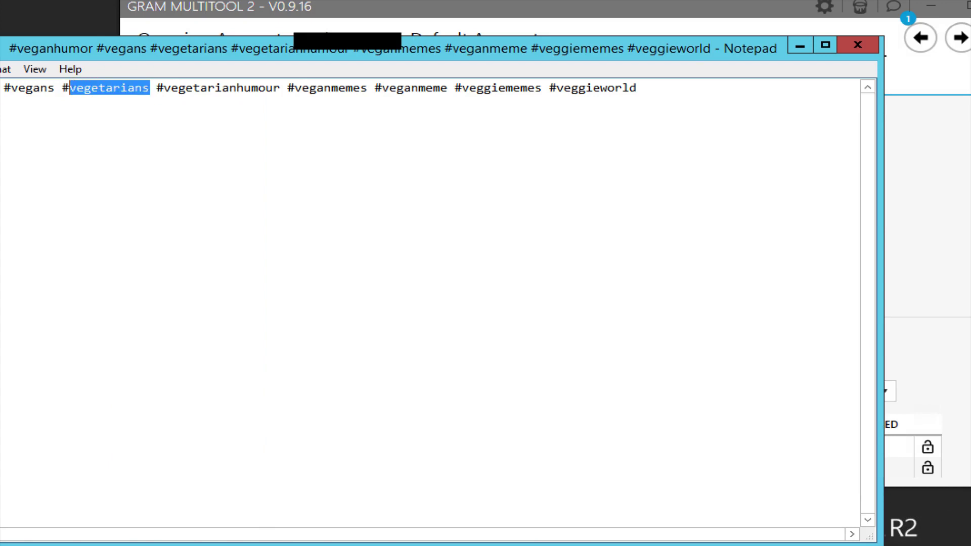
{"action": "key", "text": "alt+Tab"}
{"action": "left_click", "coordinate": [310, 391]}
{"action": "key", "text": "ctrl+v"}
{"action": "key", "text": "Return"}
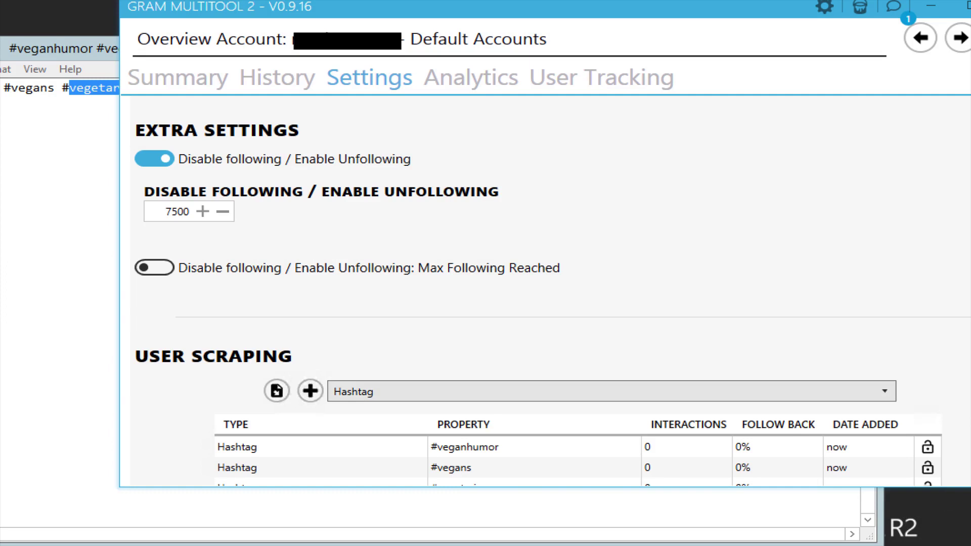
{"action": "scroll", "coordinate": [498, 407], "scroll_direction": "down", "scroll_amount": 1}
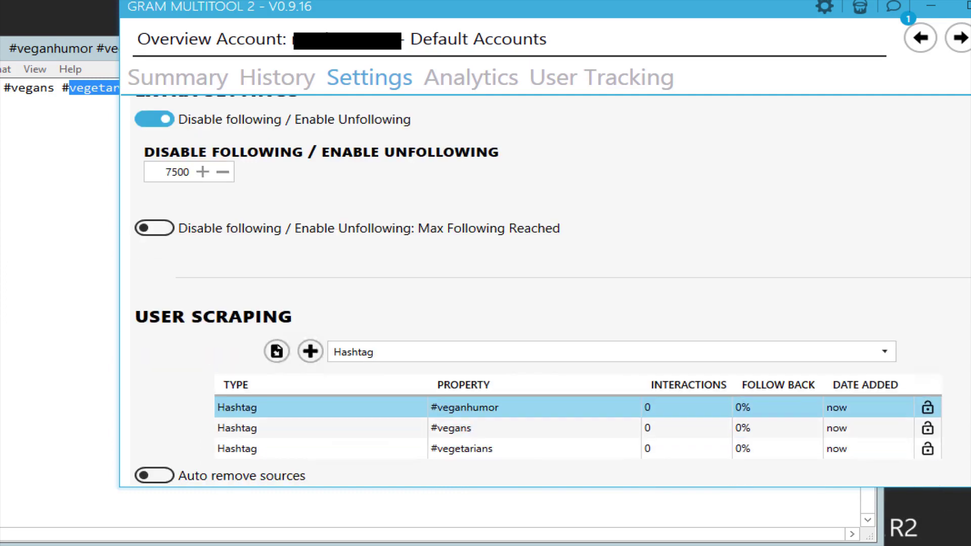
Leave the Follow settings and open the settings of the Like module.
{"action": "scroll", "coordinate": [506, 407], "scroll_direction": "down", "scroll_amount": 15}
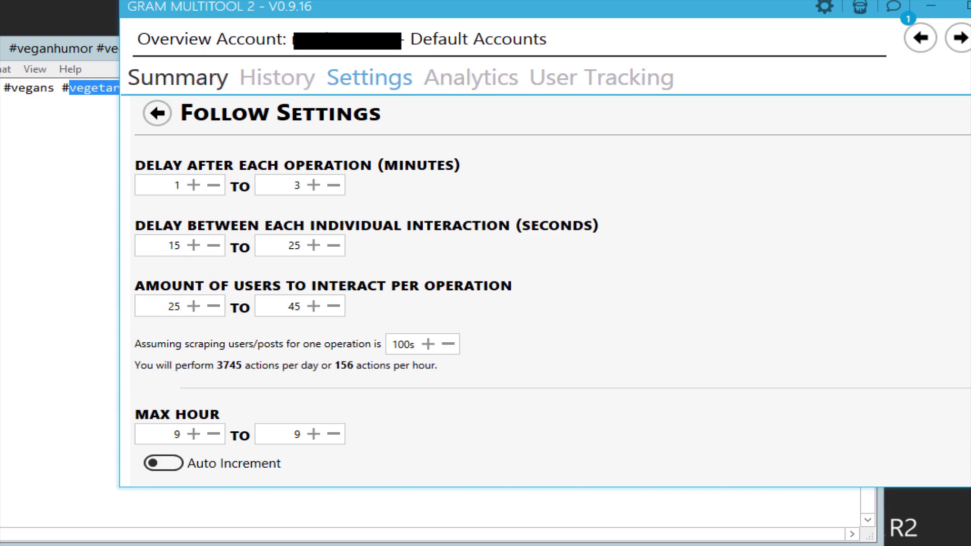
{"action": "left_click", "coordinate": [157, 113]}
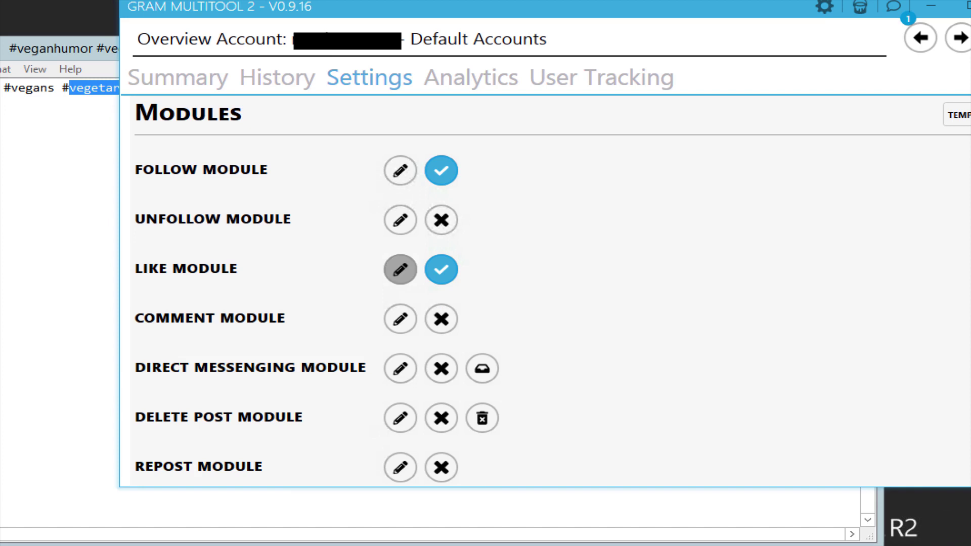
{"action": "left_click", "coordinate": [400, 269]}
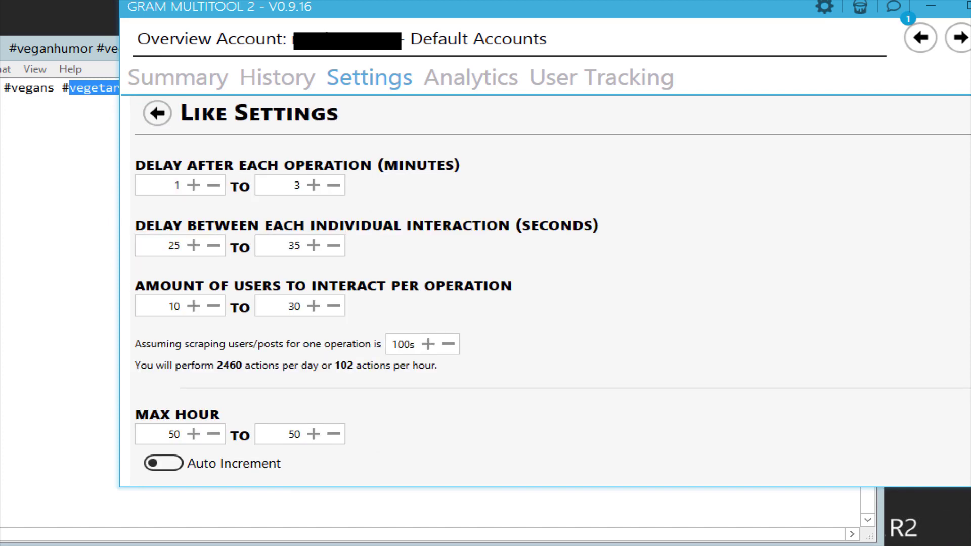
Remove the template hashtags #fitmoms, #fitmom, #waisttrainer and #love from the Post Scraping sources.
{"action": "scroll", "coordinate": [551, 291], "scroll_direction": "down", "scroll_amount": 8}
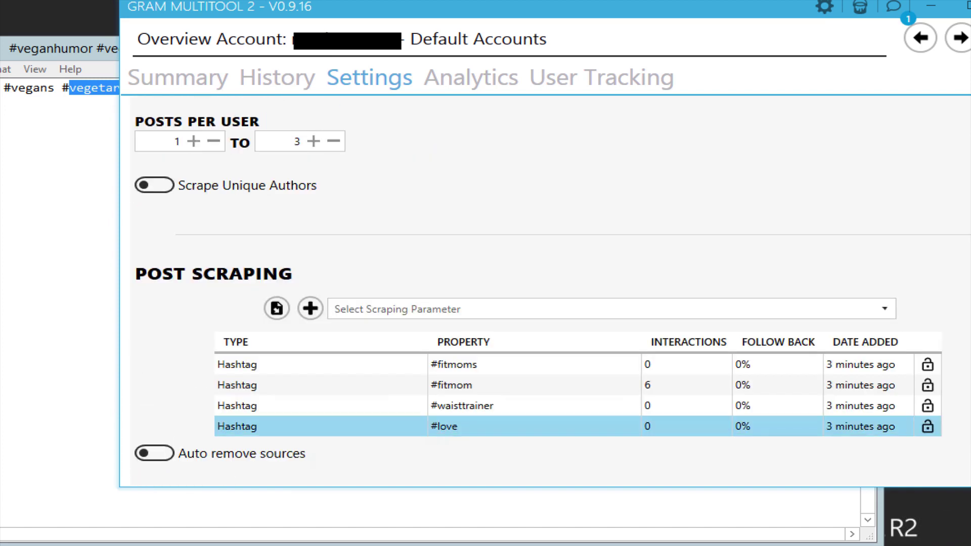
{"action": "left_click", "coordinate": [444, 426]}
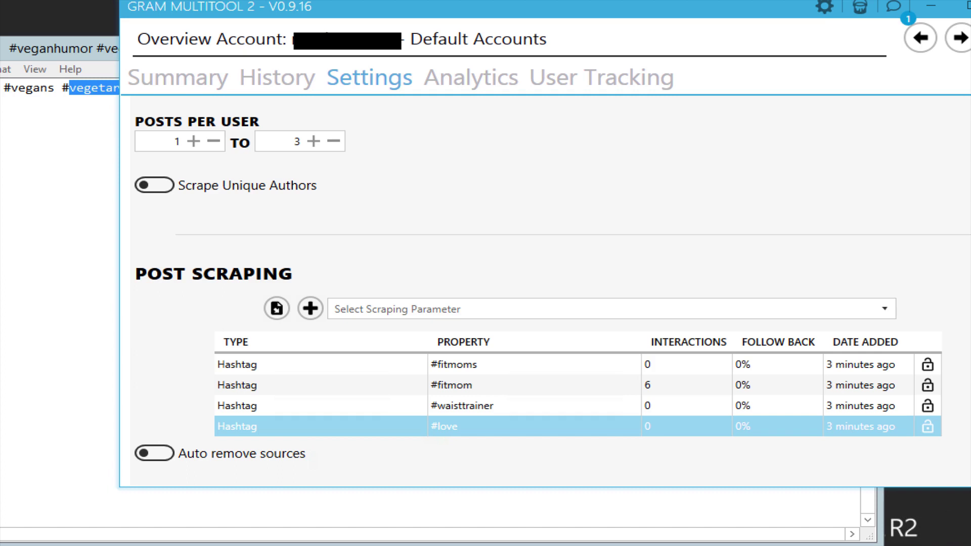
{"action": "left_click", "coordinate": [461, 405], "text": "ctrl"}
{"action": "left_click", "coordinate": [451, 384], "text": "ctrl"}
{"action": "left_click", "coordinate": [453, 364], "text": "ctrl"}
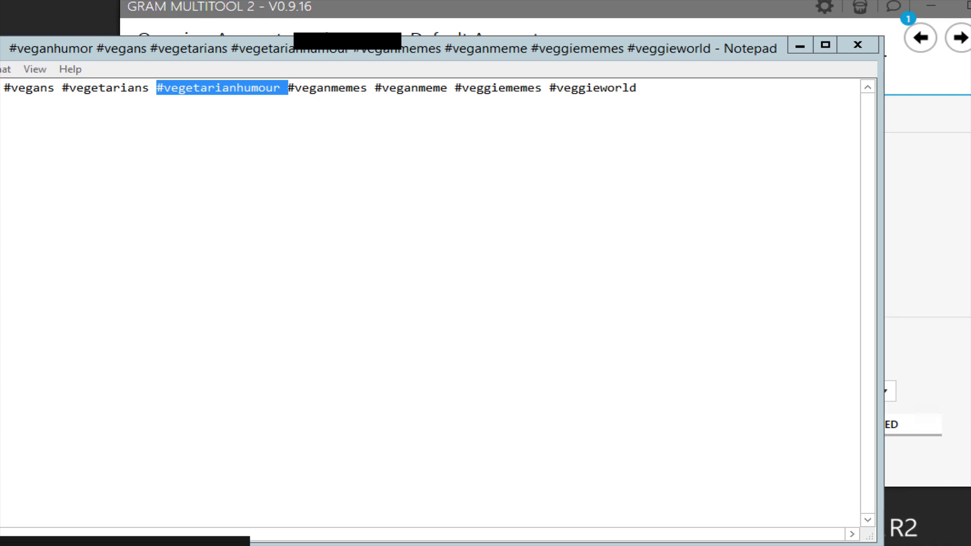
Choose Hashtag as the Post Scraping parameter and add the copied vegetarians hashtag as a source.
{"action": "key", "text": "alt+Tab"}
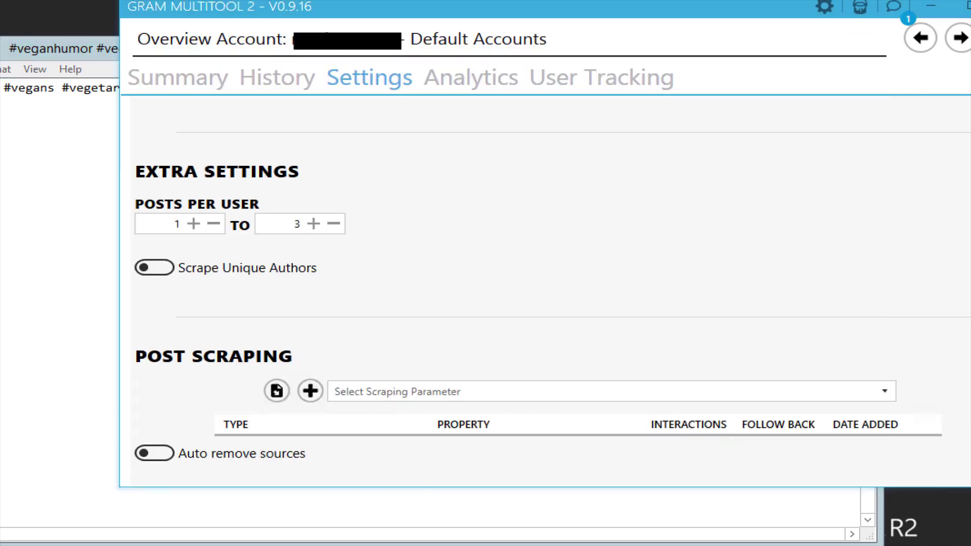
{"action": "left_click", "coordinate": [610, 391]}
{"action": "left_click", "coordinate": [351, 412]}
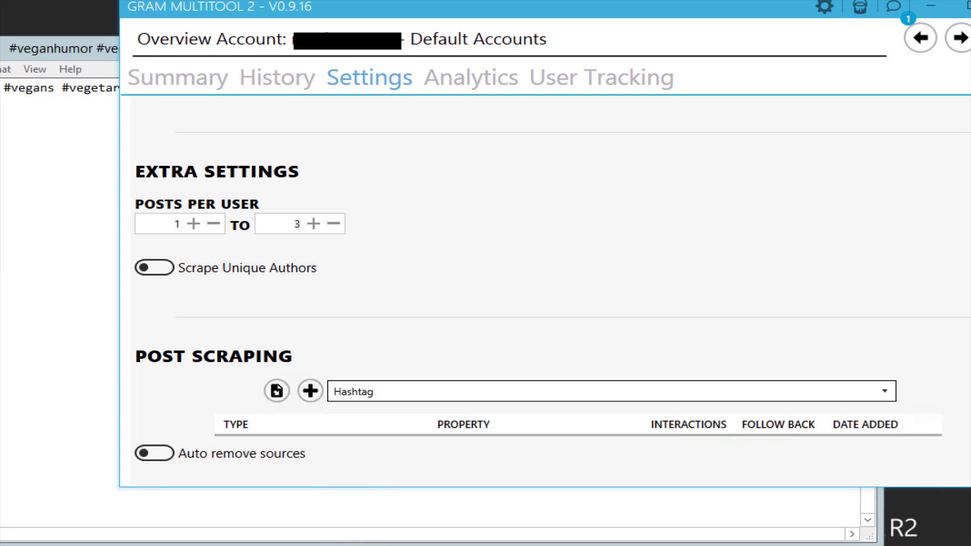
{"action": "left_click", "coordinate": [310, 390]}
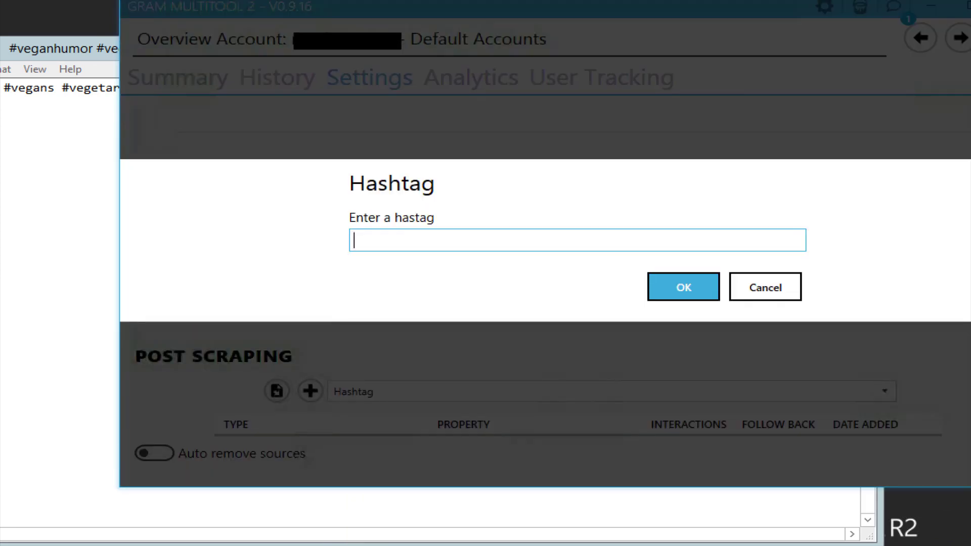
{"action": "key", "text": "ctrl+v"}
{"action": "key", "text": "Return"}
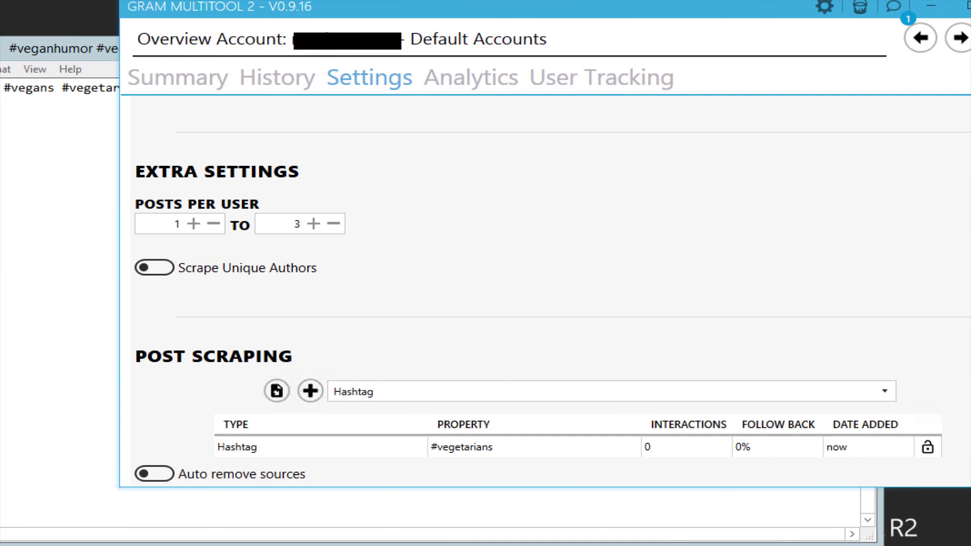
{"action": "left_click", "coordinate": [505, 447]}
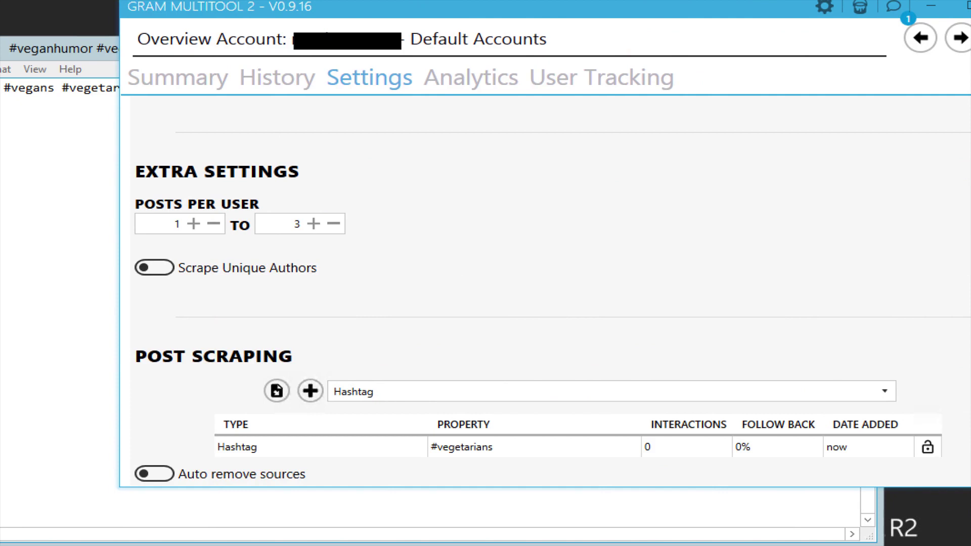
Copy veganmemes from the Notepad list and add it as a hashtag source under Post Scraping in Gram Multitool 2.
{"action": "key", "text": "alt+Tab"}
{"action": "double_click", "coordinate": [217, 88]}
{"action": "key", "text": "Right"}
{"action": "key", "text": "ctrl+shift+Right"}
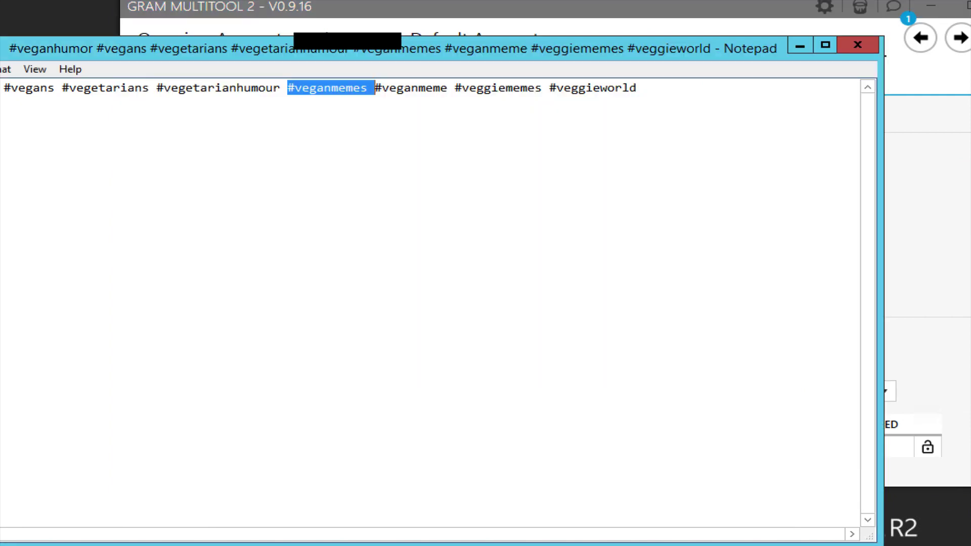
{"action": "left_click", "coordinate": [338, 87]}
{"action": "left_click_drag", "start_coordinate": [367, 87], "coordinate": [295, 87]}
{"action": "key", "text": "ctrl+c"}
{"action": "key", "text": "alt+Tab"}
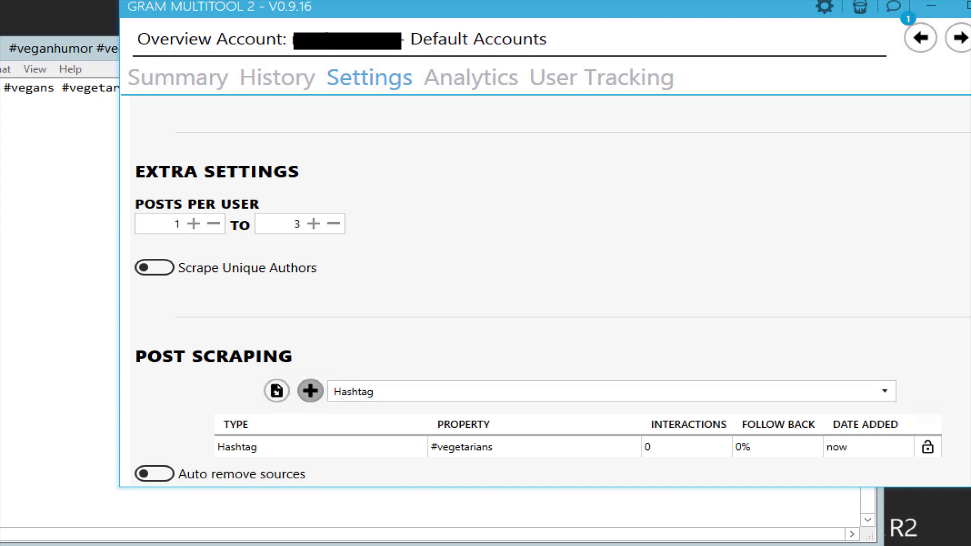
{"action": "left_click", "coordinate": [310, 390]}
{"action": "key", "text": "ctrl+v"}
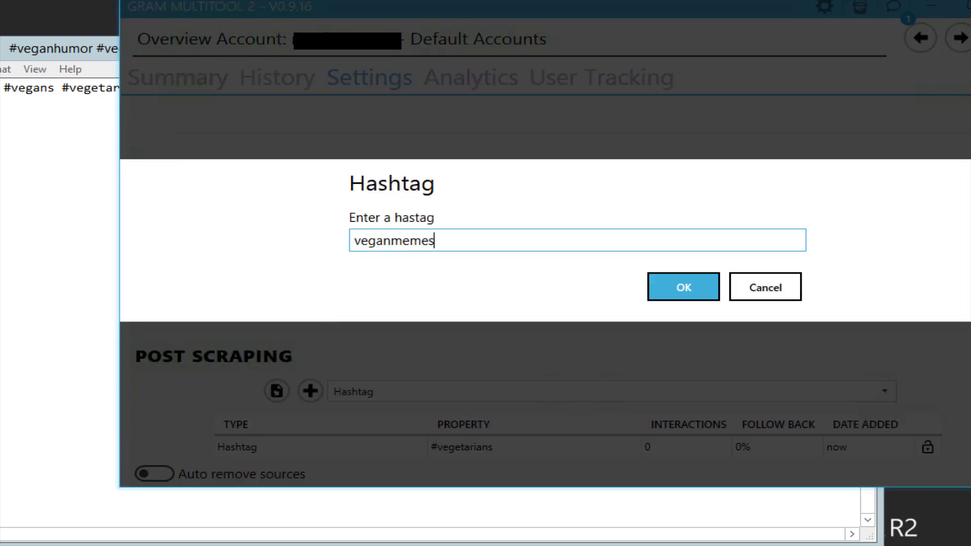
{"action": "key", "text": "Return"}
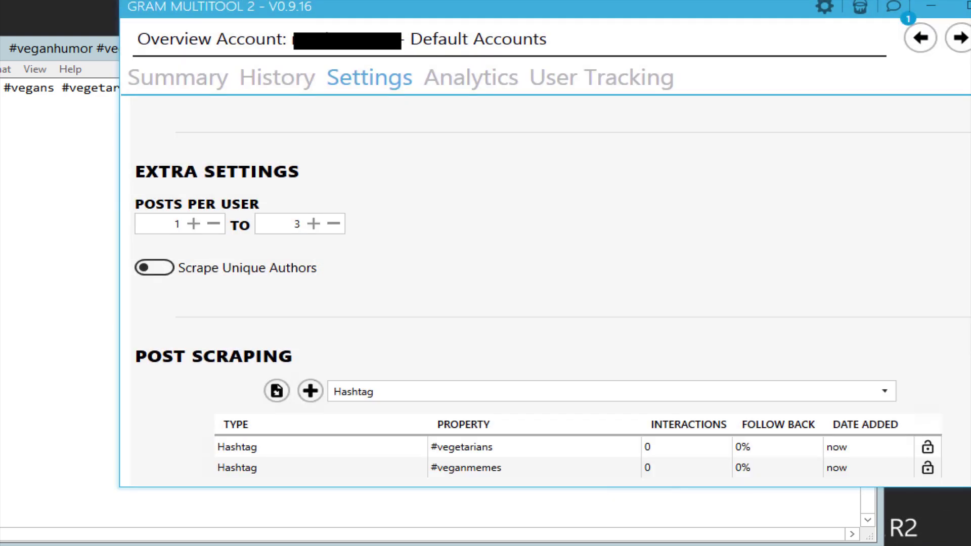
Add veganmeme as another Post Scraping hashtag source and return to the accounts overview.
{"action": "left_click", "coordinate": [309, 390]}
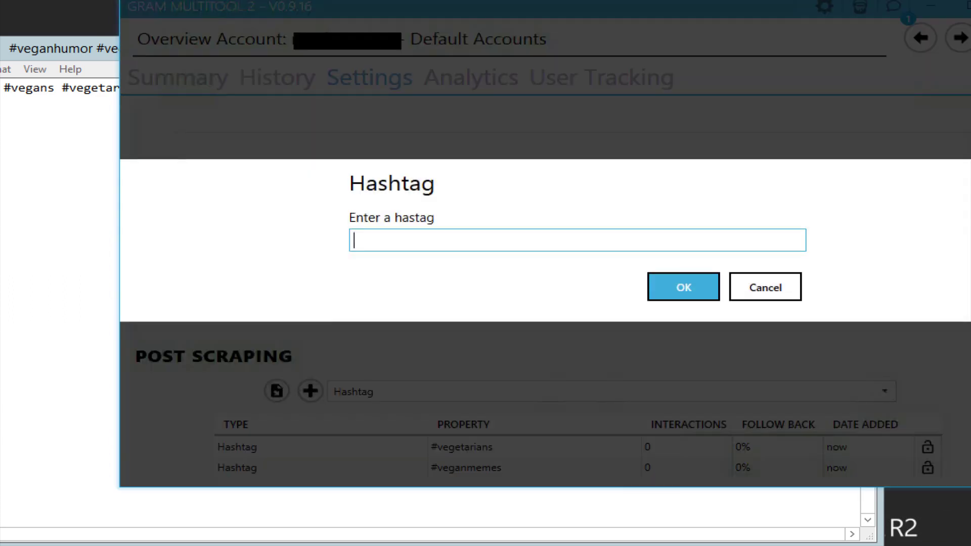
{"action": "key", "text": "ctrl+v"}
{"action": "key", "text": "BackSpace"}
{"action": "key", "text": "Tab"}
{"action": "key", "text": "Return"}
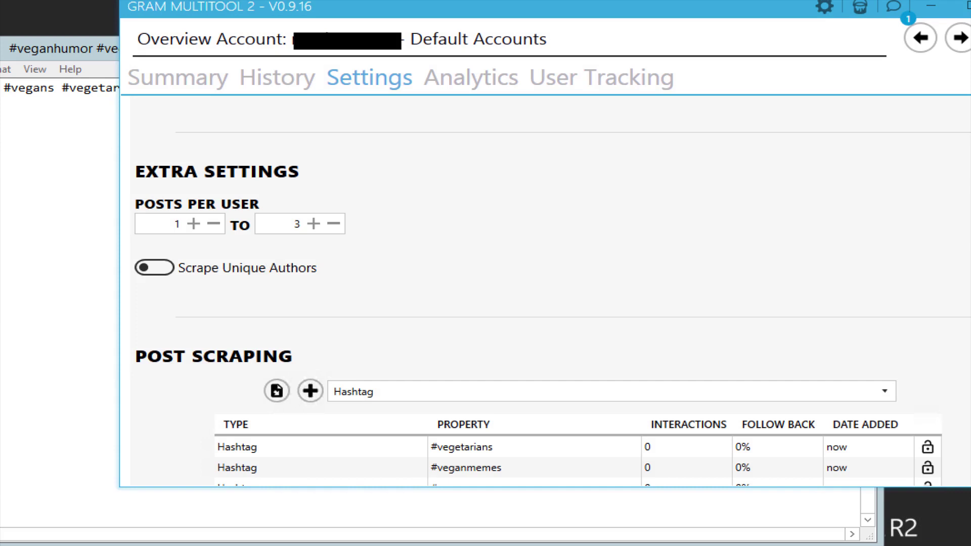
{"action": "key", "text": "Escape"}
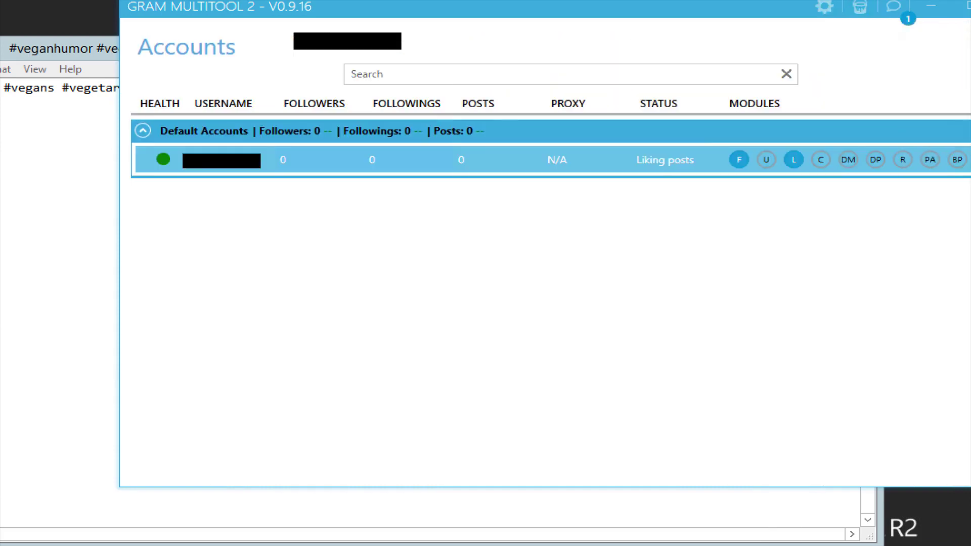